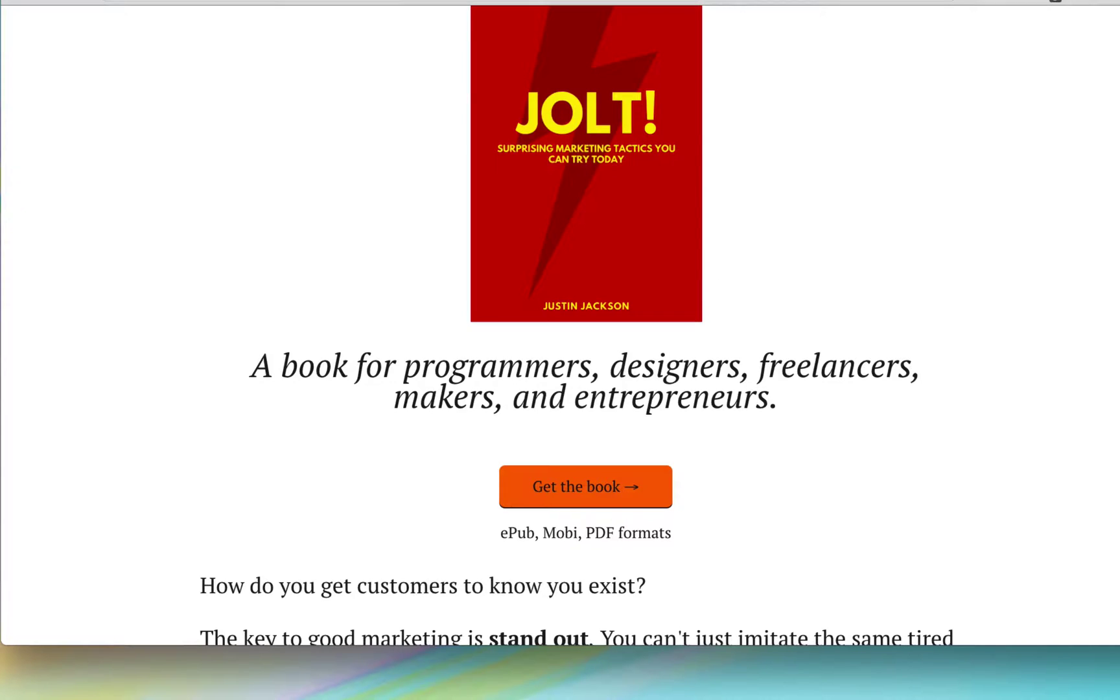
Open the Pressbooks dashboard for the Marketing for Developers book in a new browser tab.
key("super+t")
type("press")
key("Return")
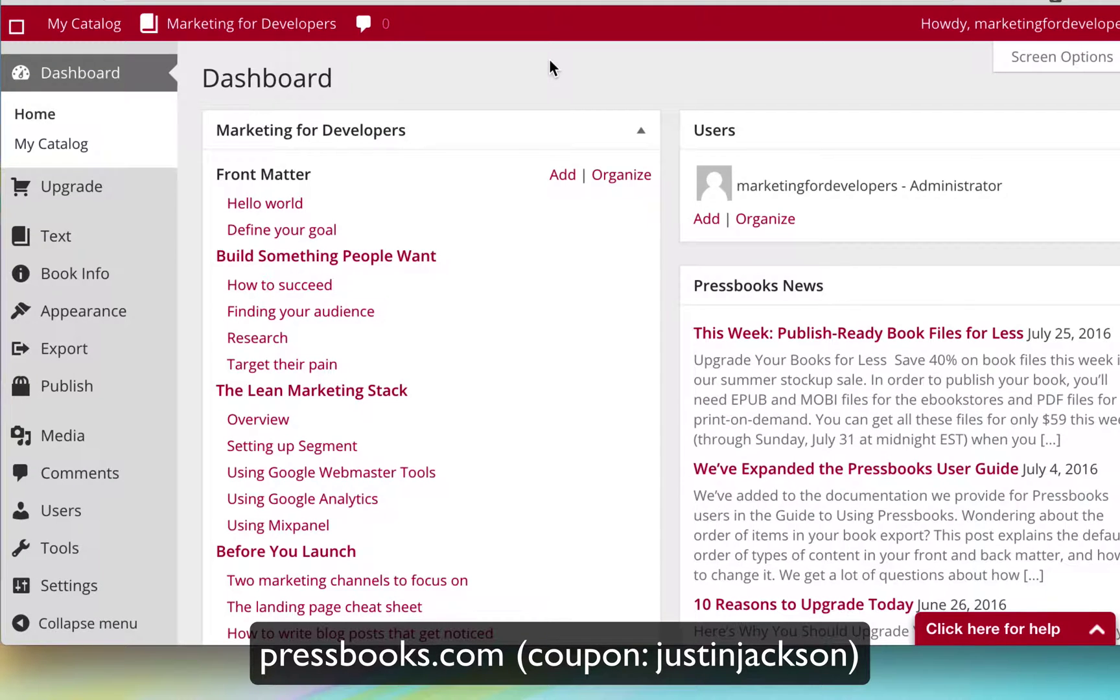
Open the "How to succeed" chapter in the visual editor and look through its formatted text.
left_click(279, 284)
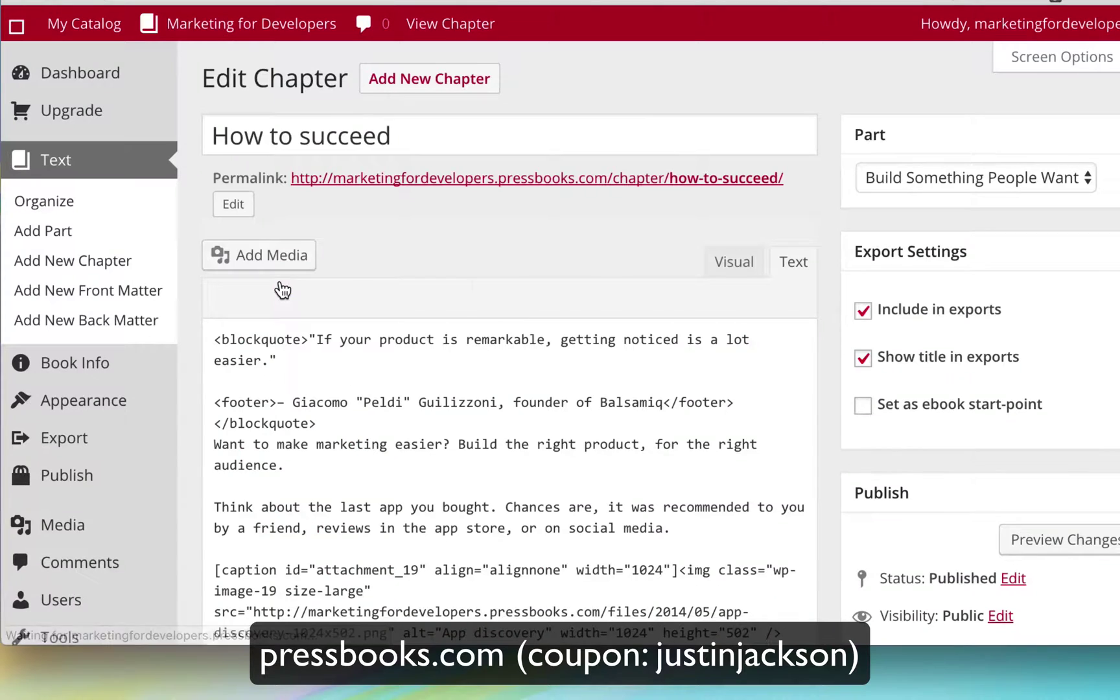
left_click(731, 260)
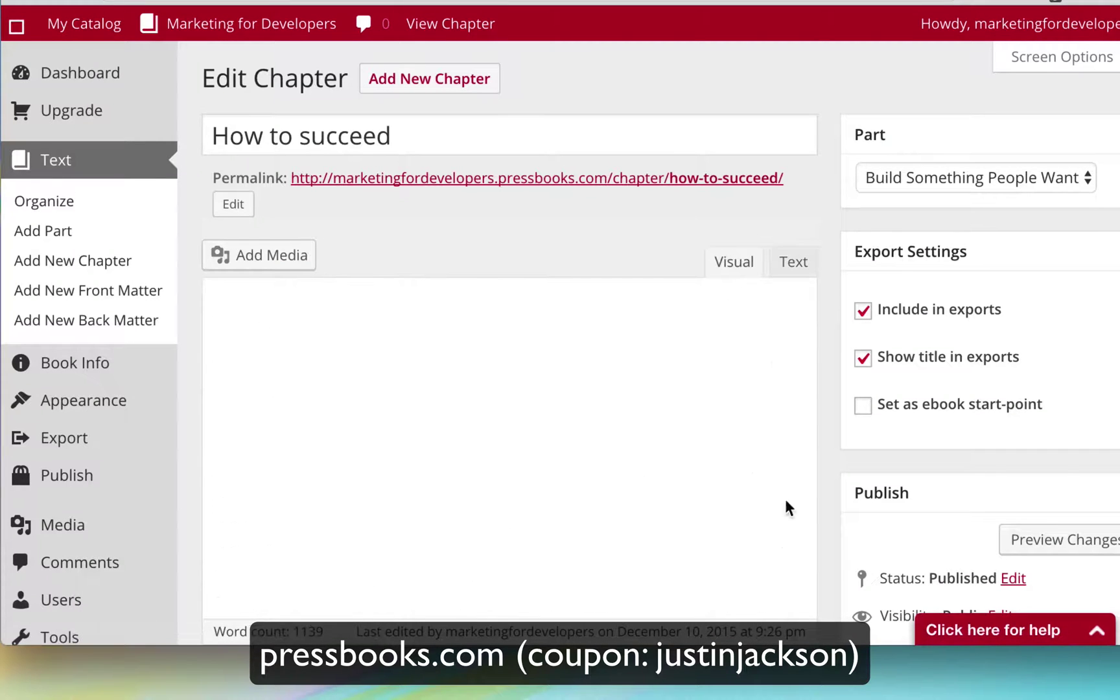
scroll(705, 537, "down", 5)
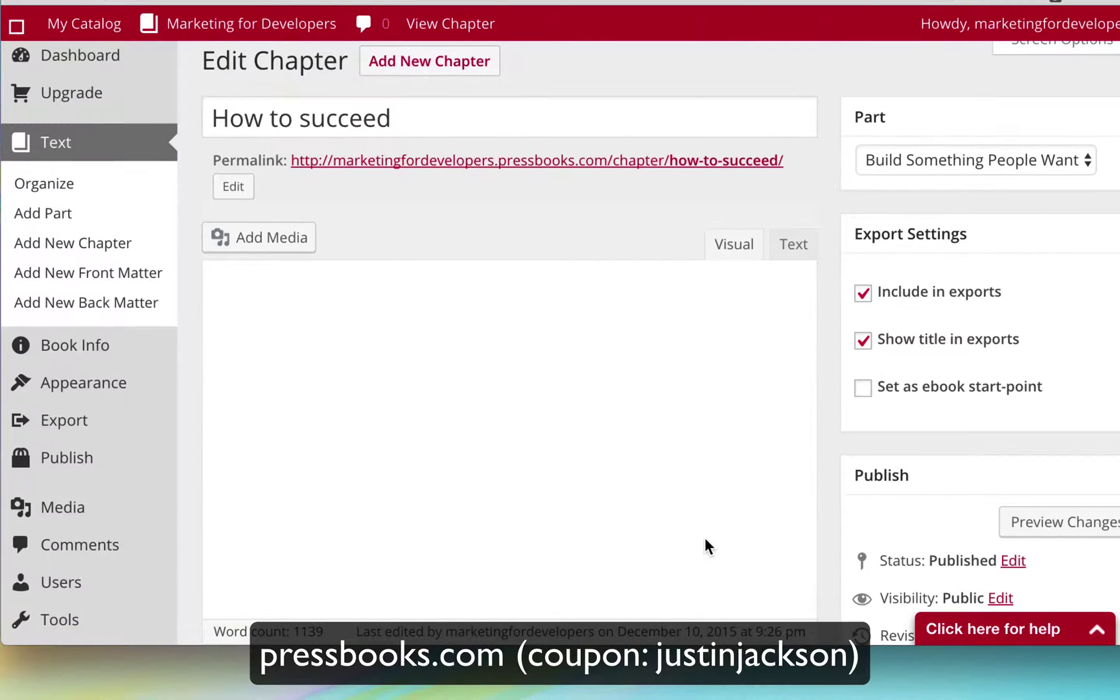
scroll(705, 538, "down", 15)
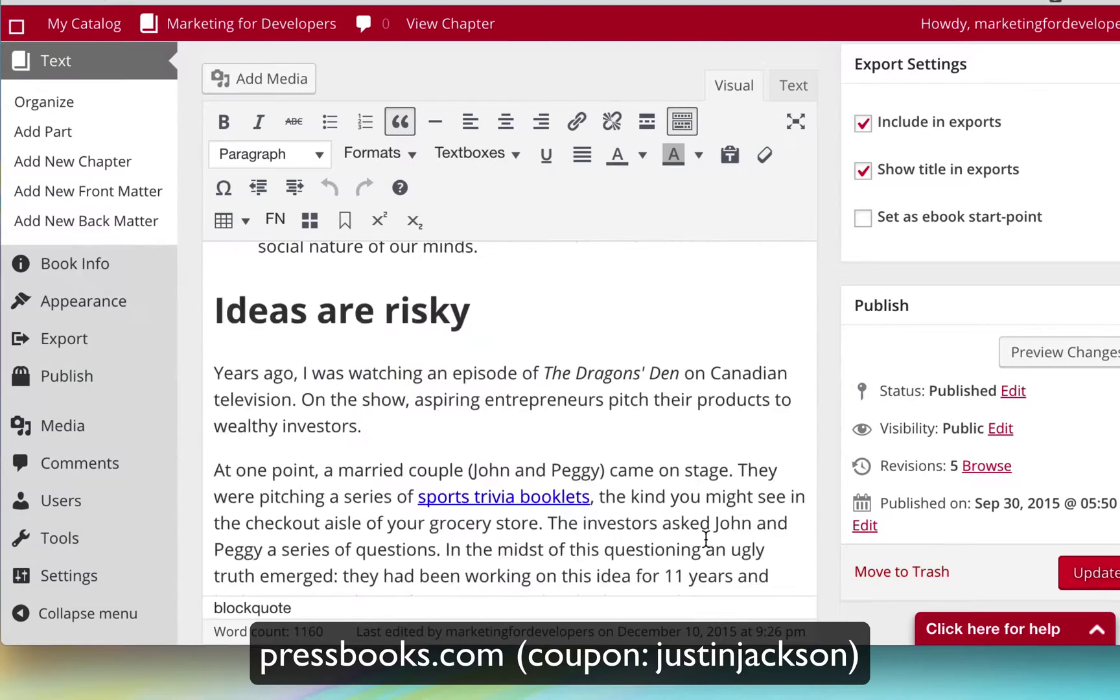
scroll(705, 538, "down", 10)
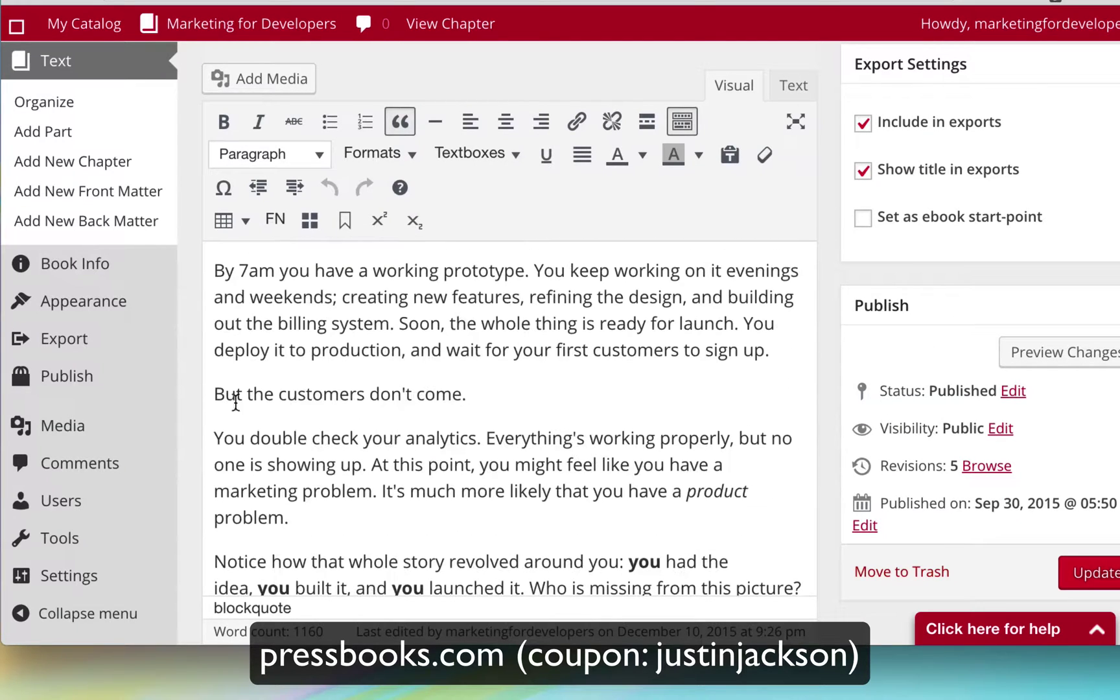
Review the book's export formats and previous exports, and open the gallery of book themes.
left_click(49, 339)
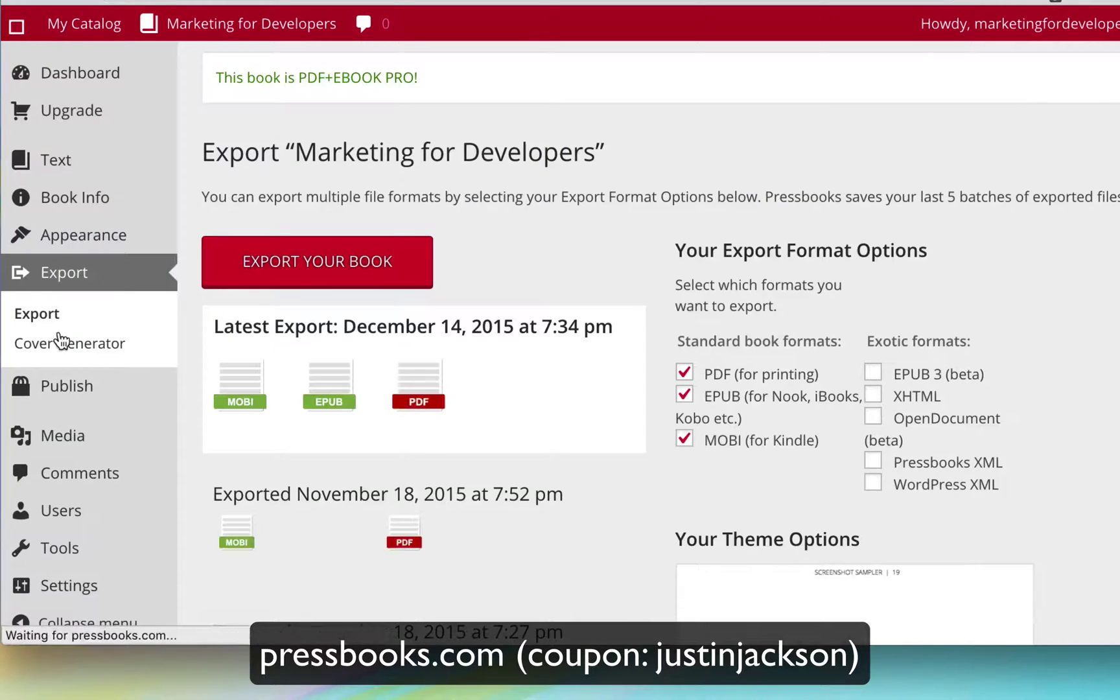
mouse_move(359, 401)
mouse_move(449, 415)
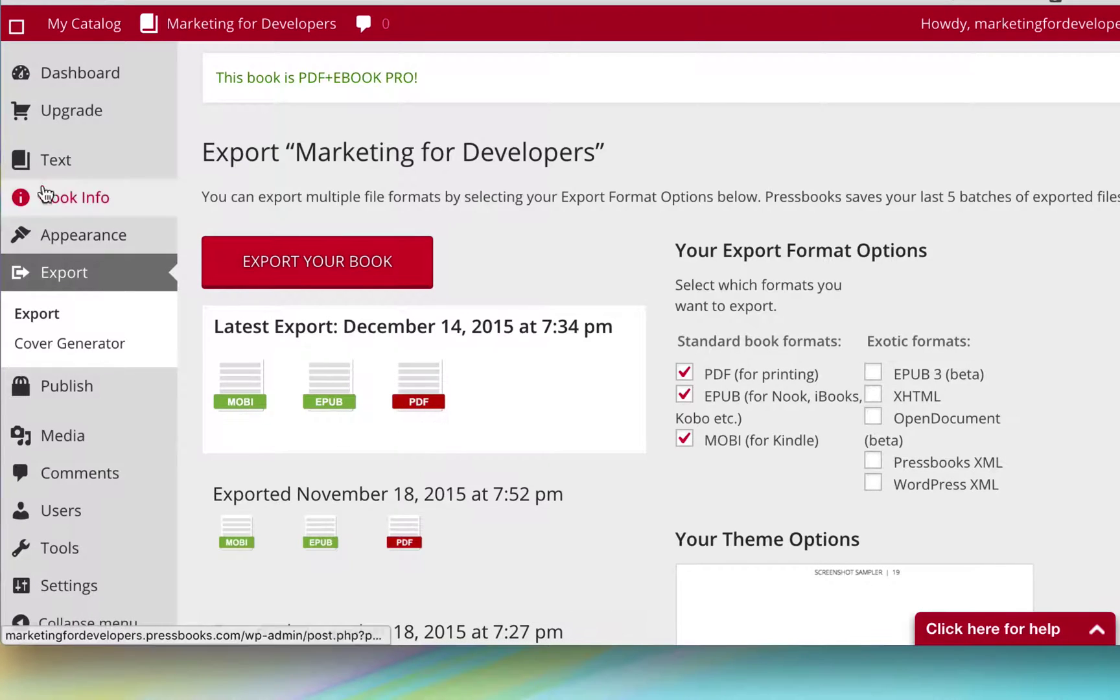
left_click(81, 240)
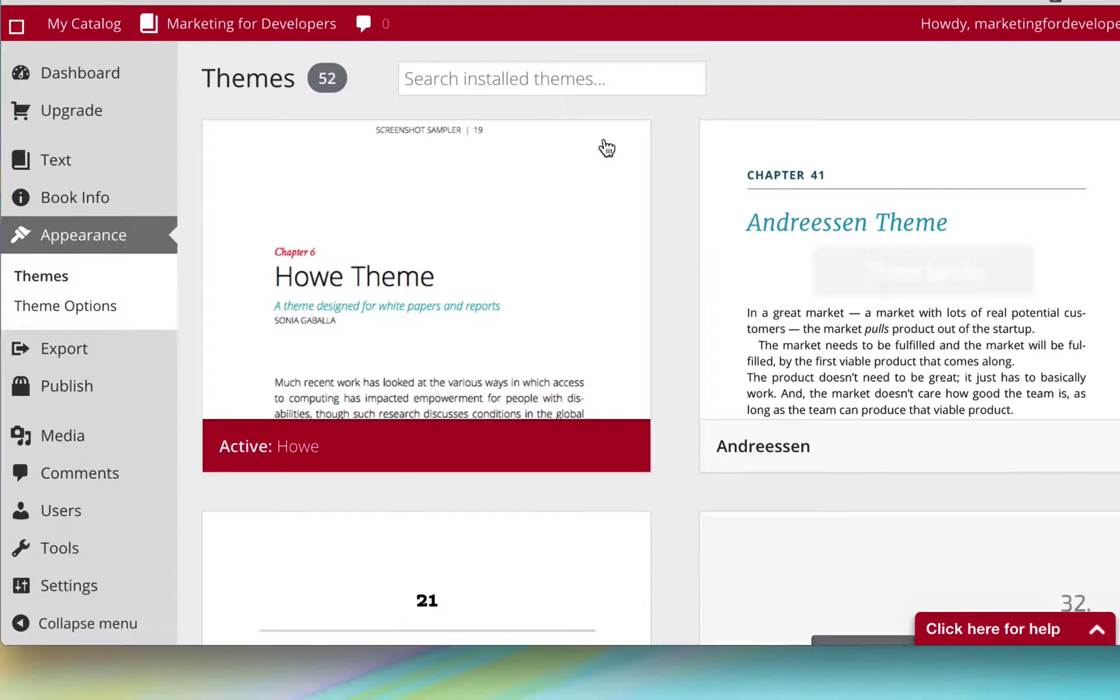
Switch to Reedsy and view the Introduction of the Jolt book in the editor.
type("ree")
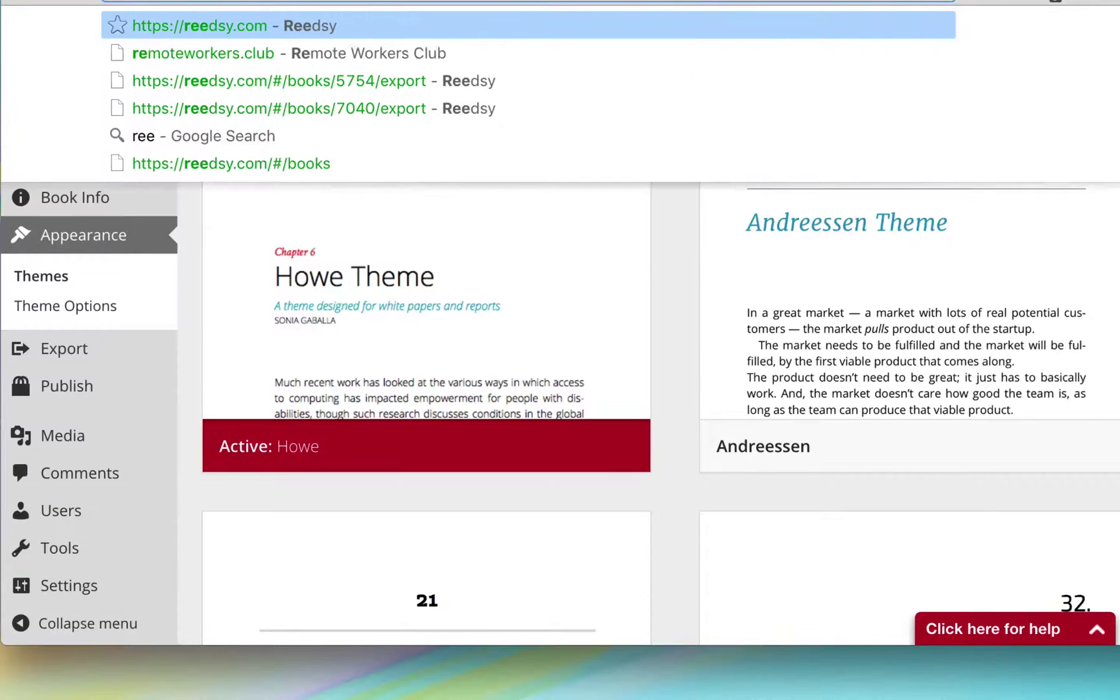
key("Return")
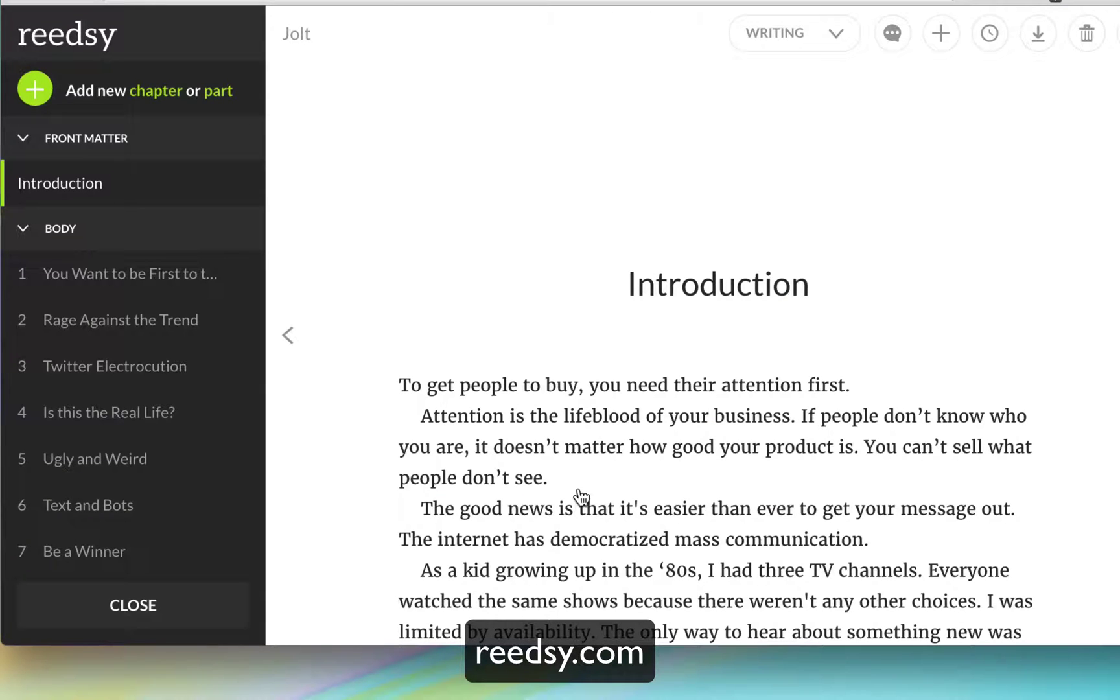
left_click_drag(857, 389, 510, 408)
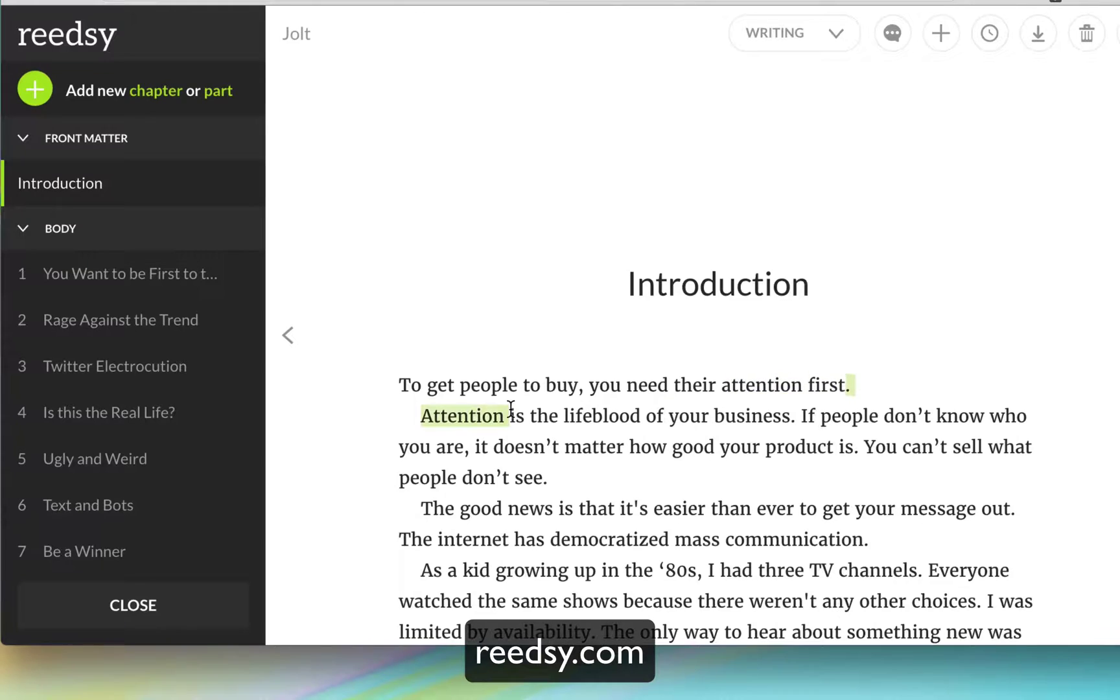
left_click(771, 464)
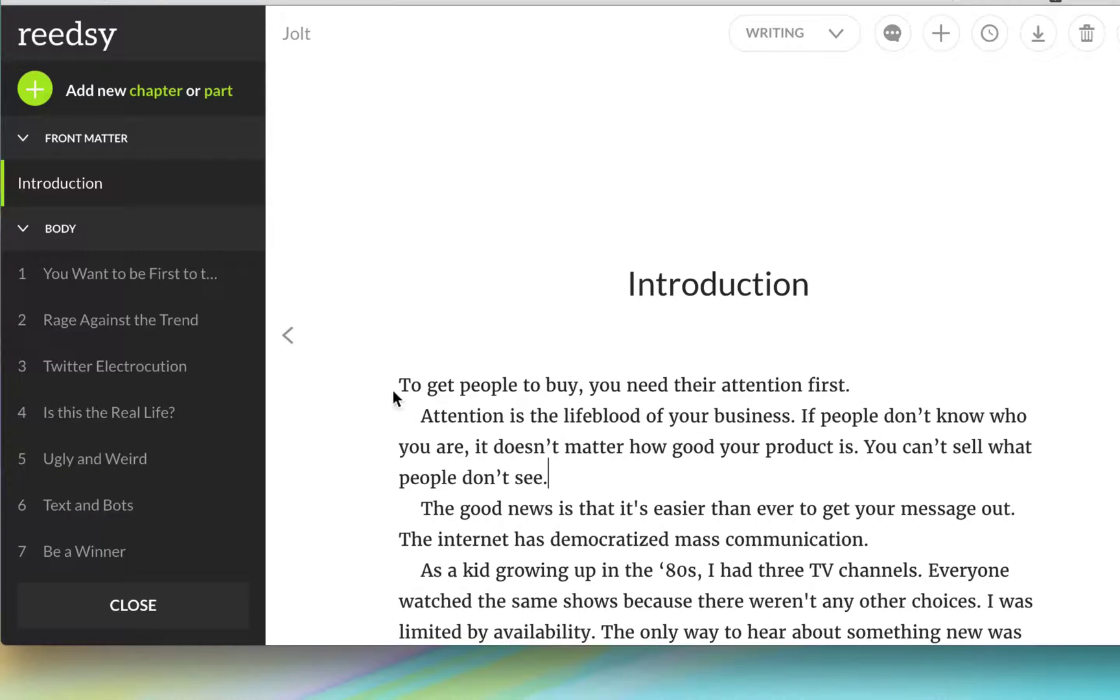
View the chapters "You Want to be First to the Party" and "Rage Against the Trend", and look through the chapter list.
left_click(153, 288)
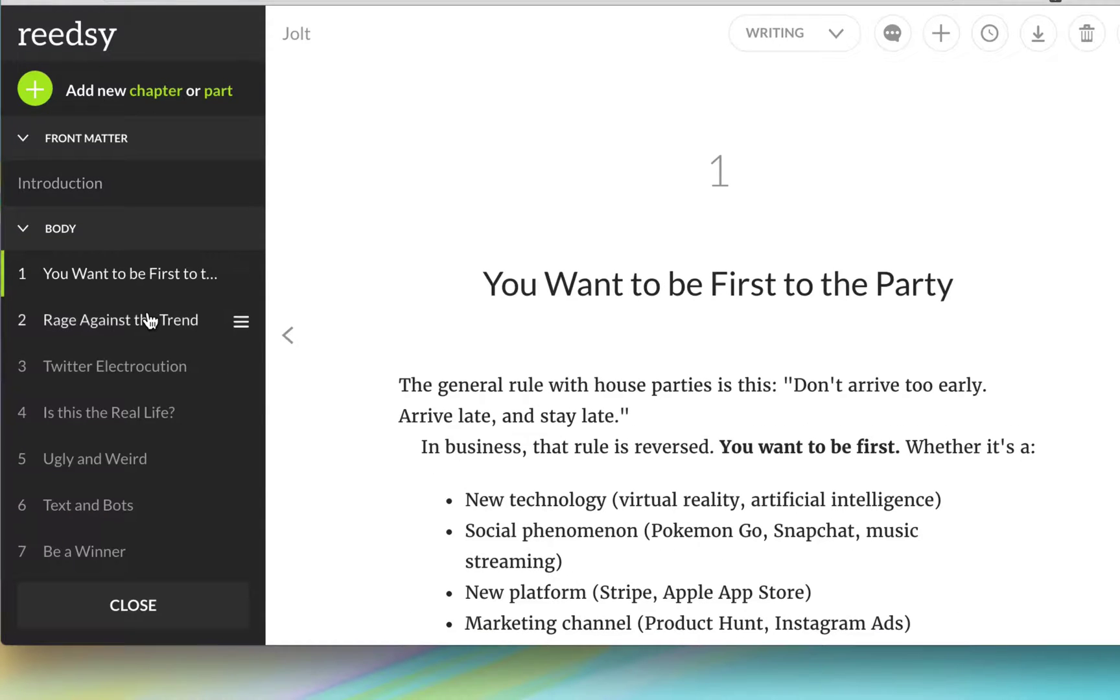
left_click(148, 320)
scroll(145, 365, "down", 5)
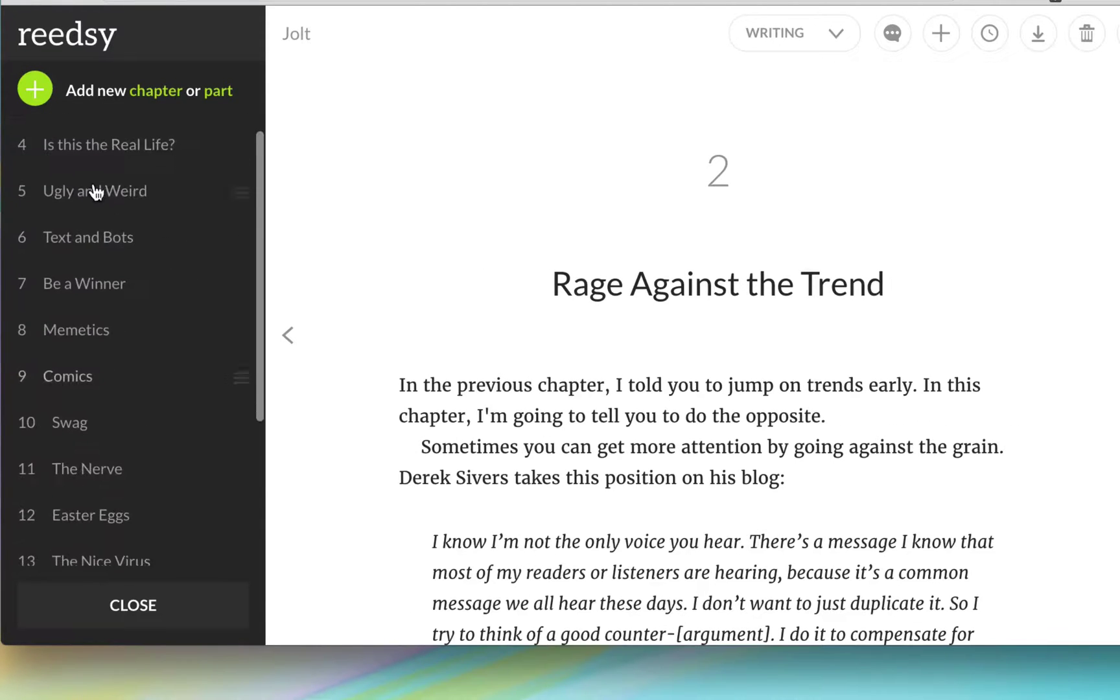
scroll(137, 417, "down", 5)
scroll(137, 417, "up", 5)
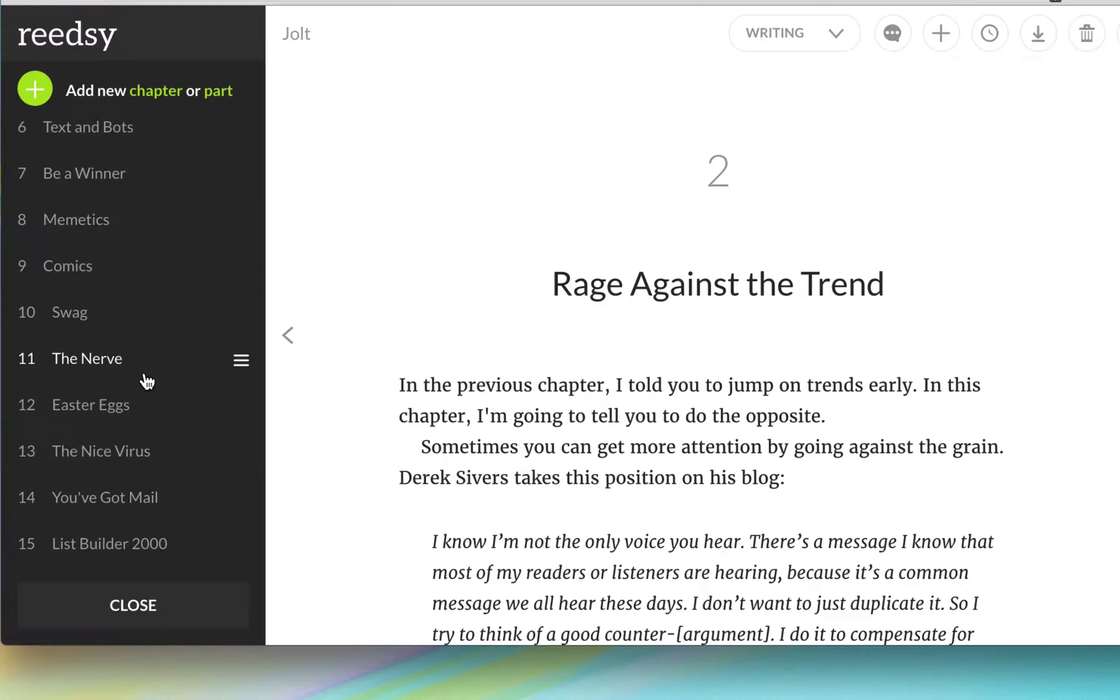
scroll(147, 382, "up", 10)
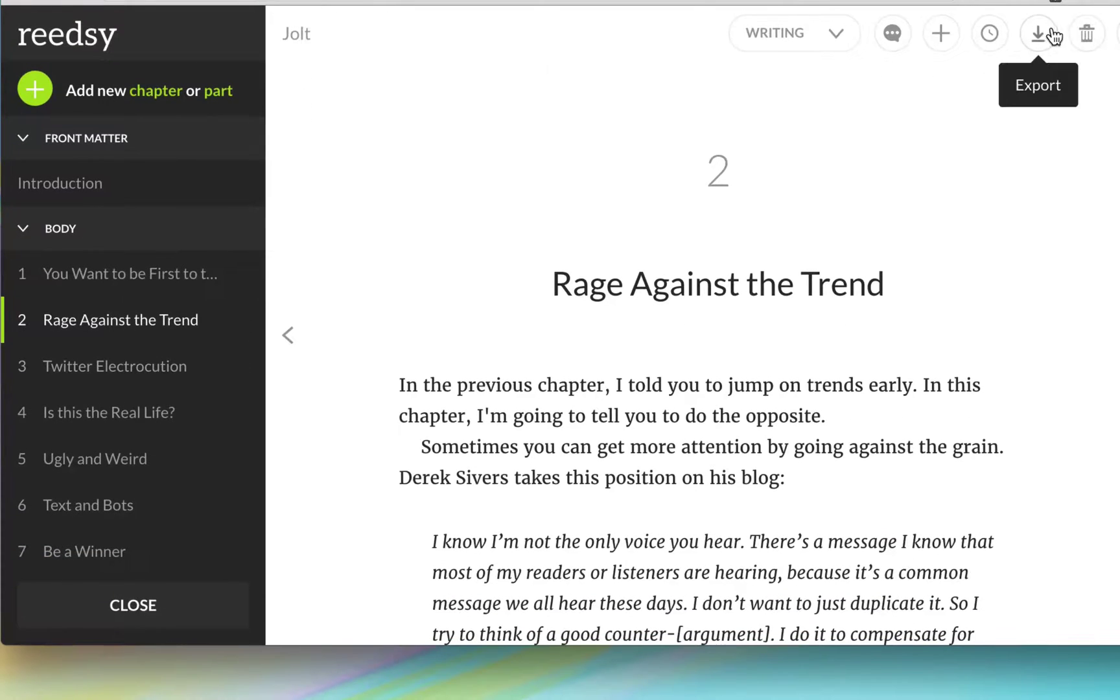
Open the export page for Jolt and review the table of contents, file format and theme options.
left_click(1051, 33)
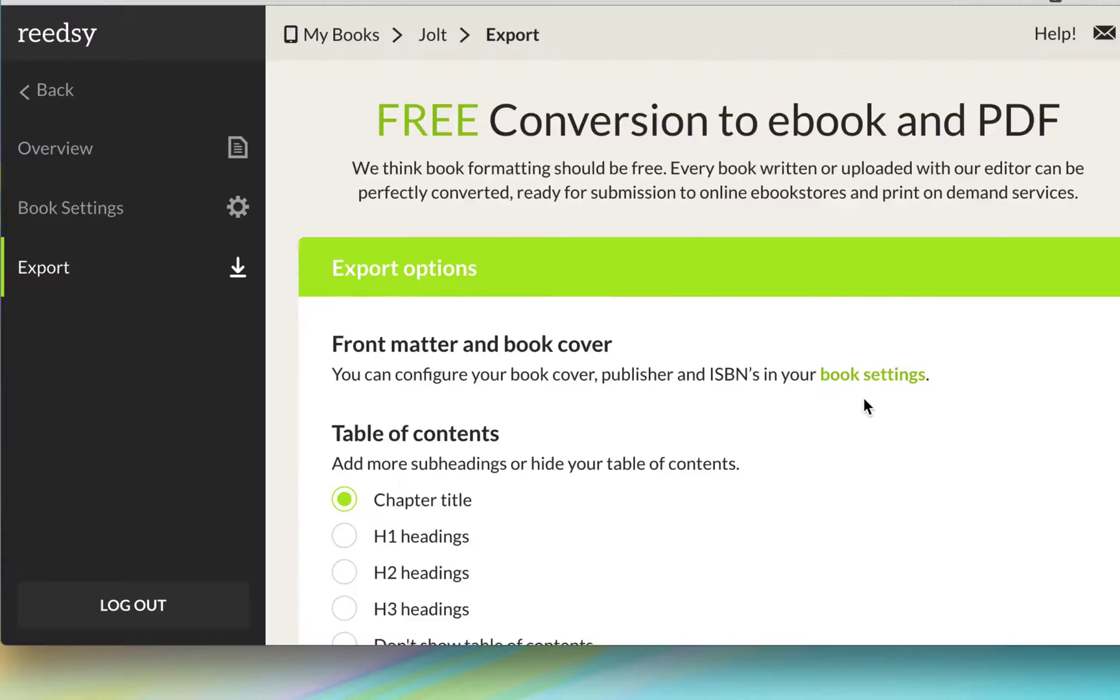
scroll(863, 398, "down", 8)
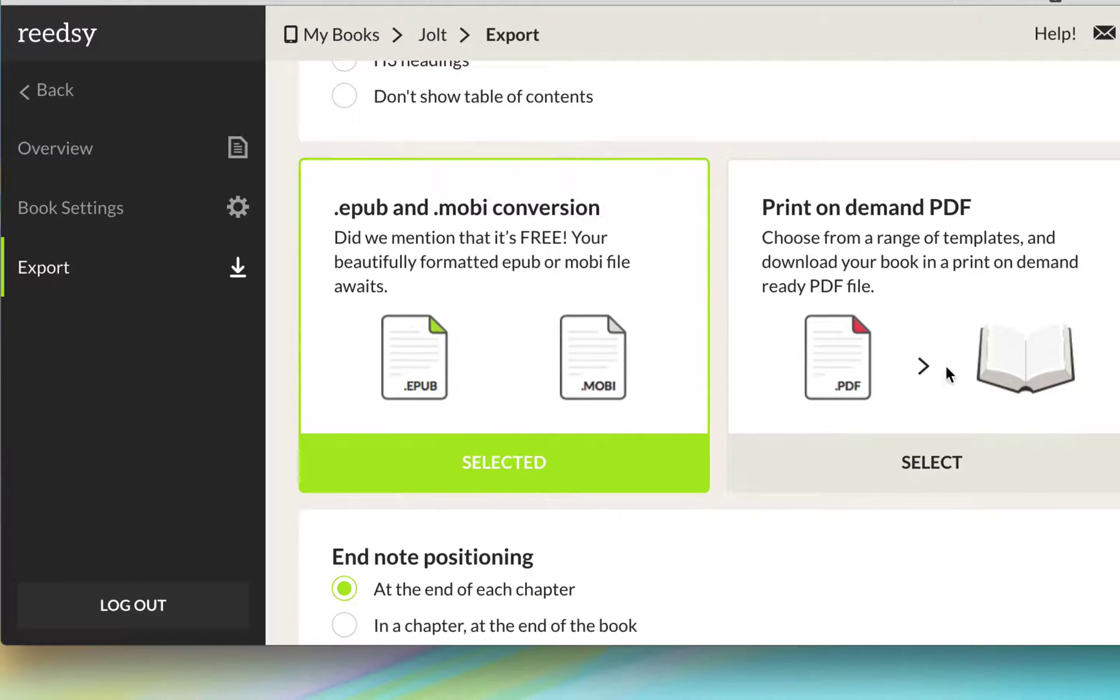
scroll(945, 253, "down", 10)
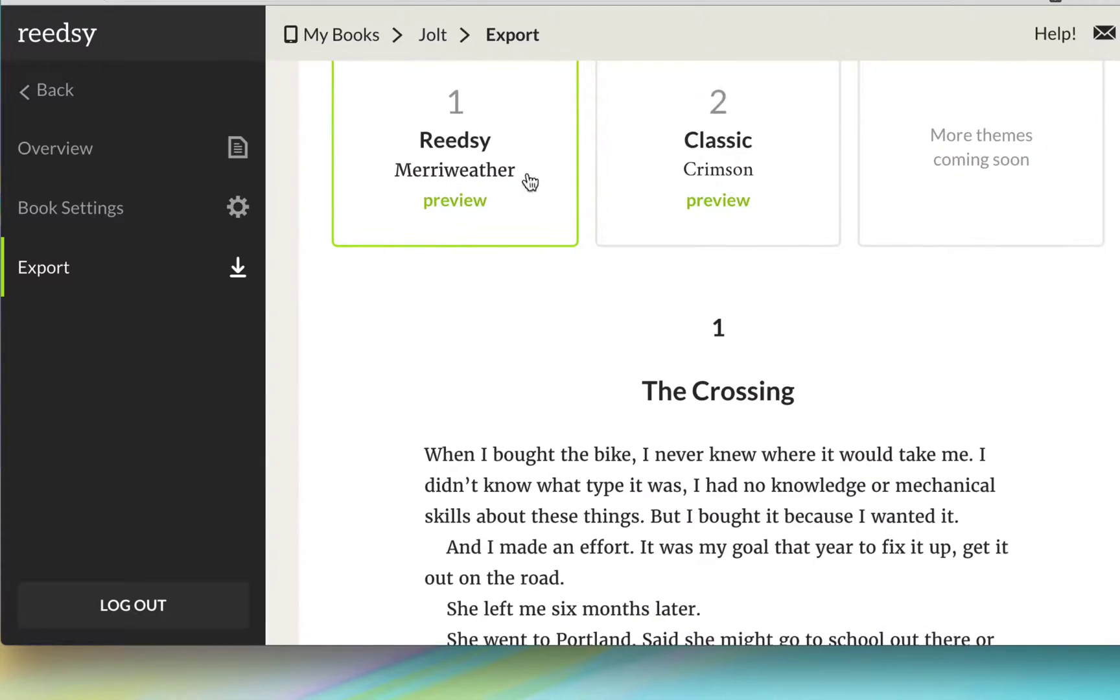
scroll(783, 271, "down", 10)
scroll(782, 270, "up", 15)
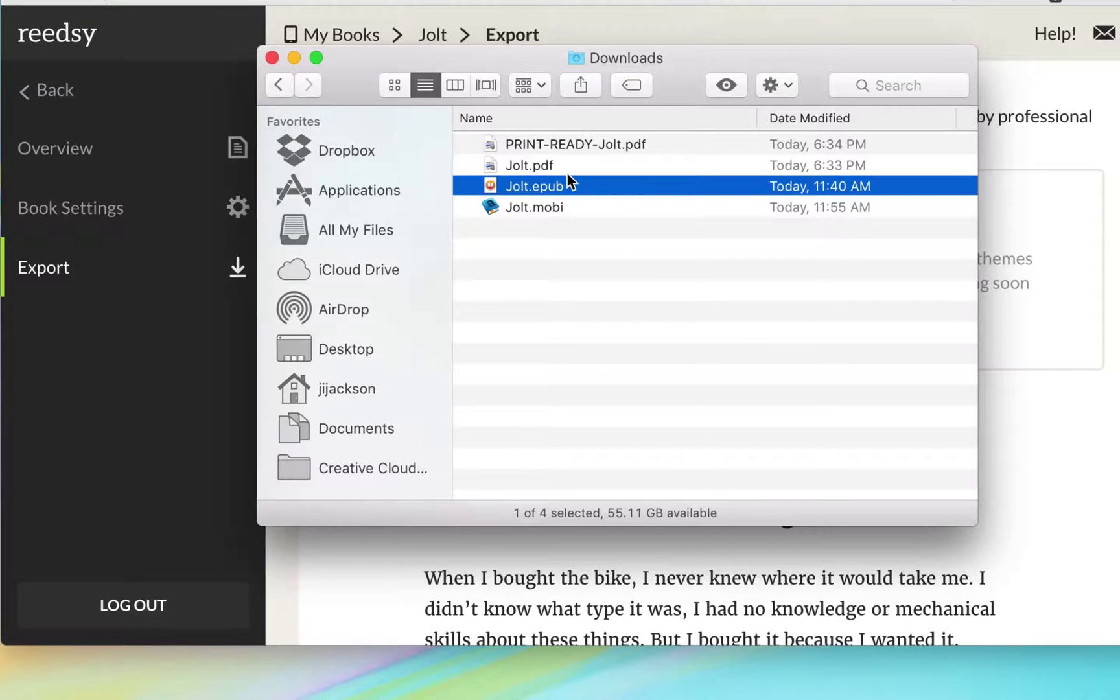
Open Jolt.pdf from the Downloads folder and look through its cover, title page and copyright page.
left_click(573, 166)
double_click(572, 165)
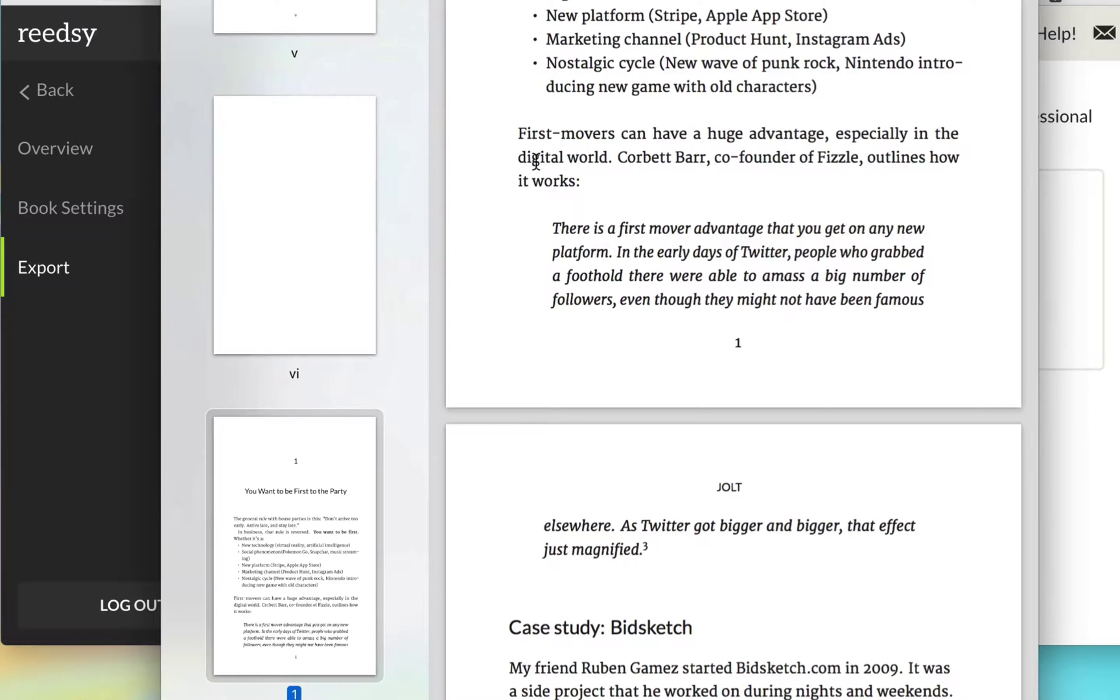
scroll(775, 252, "up", 20)
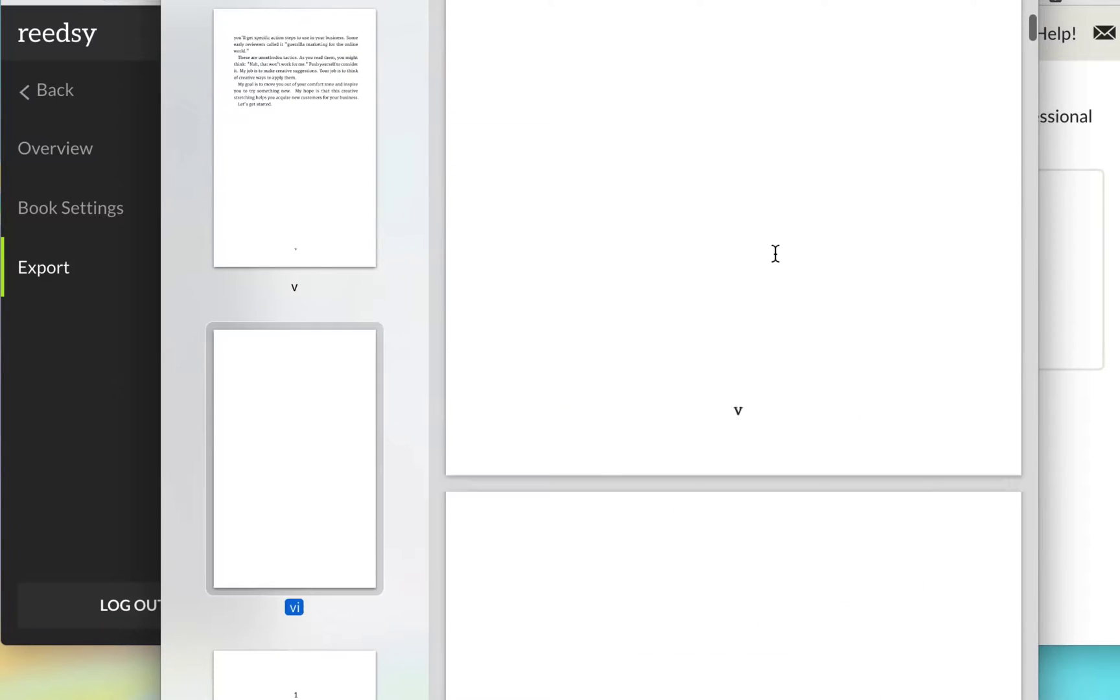
scroll(775, 252, "down", 3)
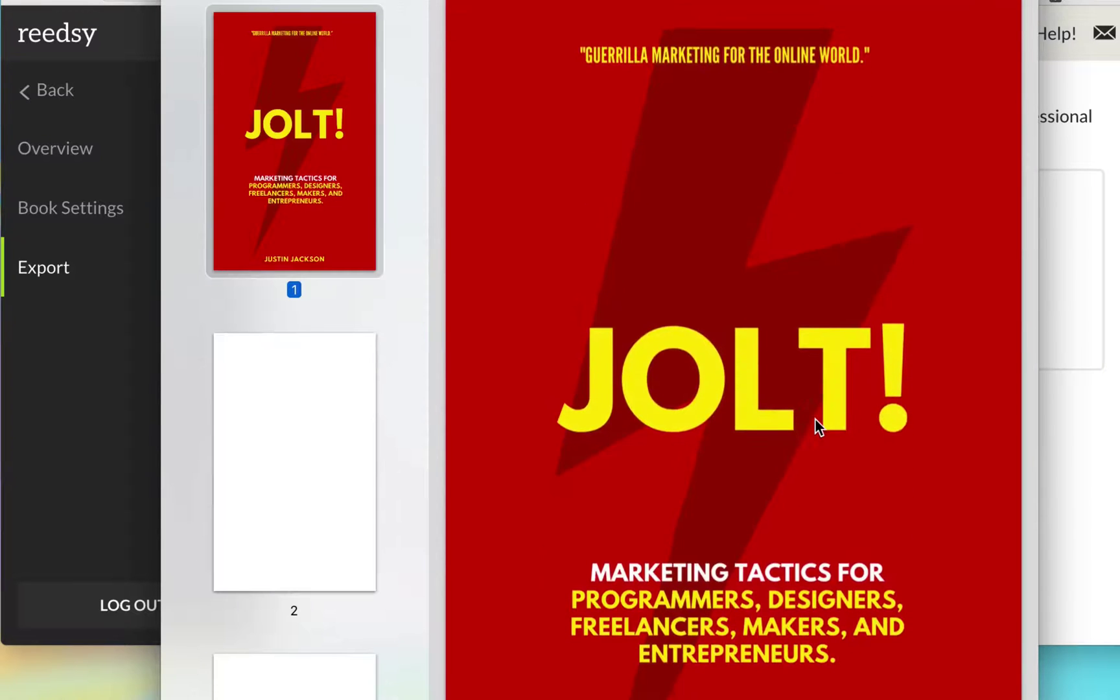
scroll(815, 418, "down", 10)
scroll(814, 421, "down", 5)
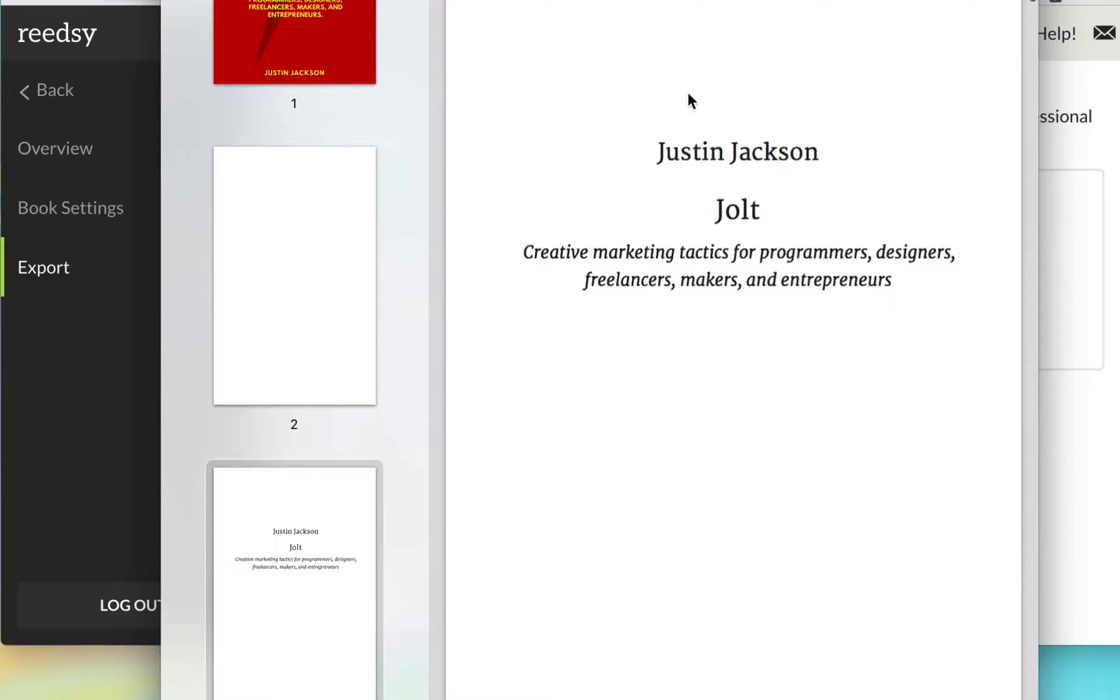
scroll(818, 268, "down", 10)
scroll(818, 268, "down", 8)
scroll(257, 549, "down", 15)
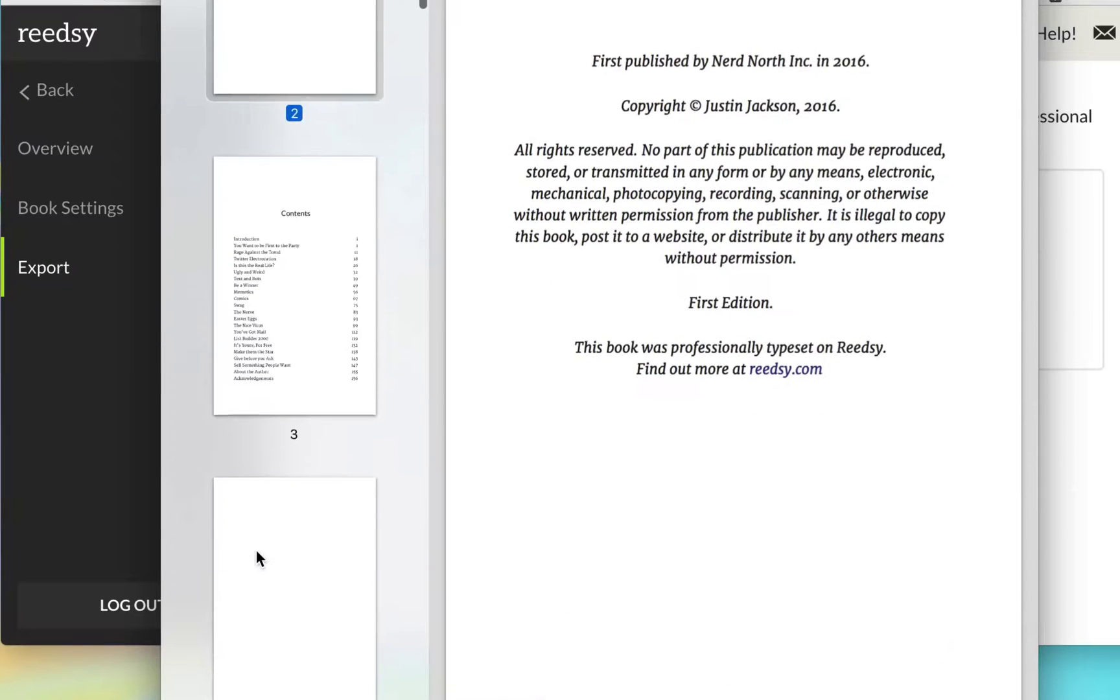
View the PDF's contents page and page iii of the Introduction with the red door image.
scroll(256, 550, "up", 8)
left_click(282, 158)
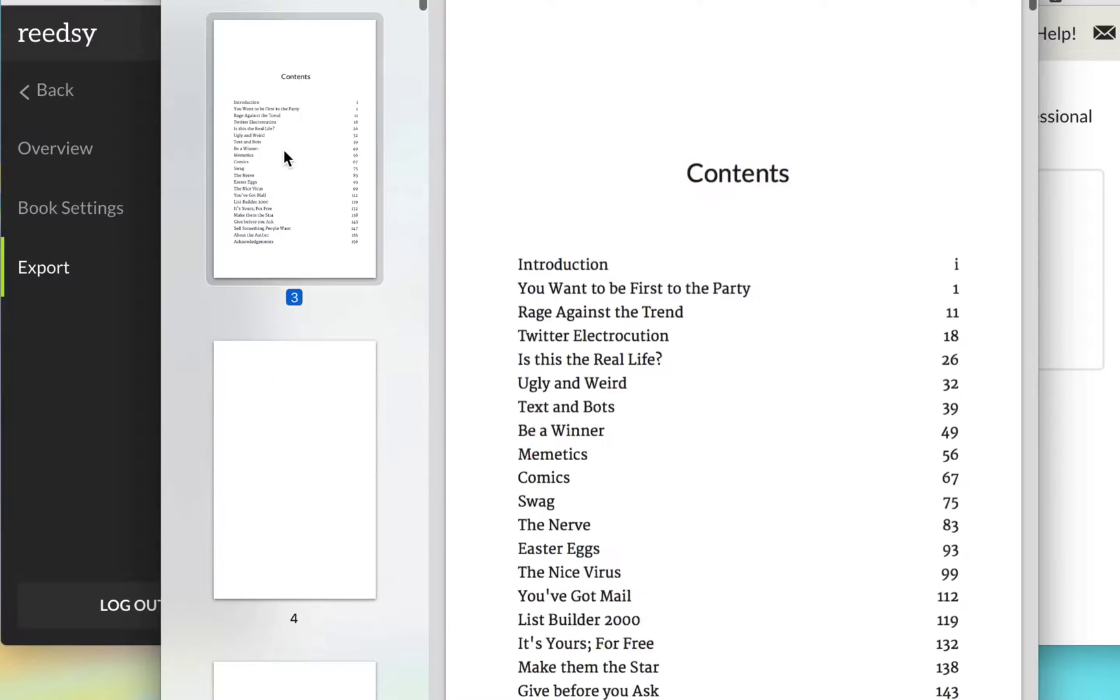
scroll(331, 394, "down", 15)
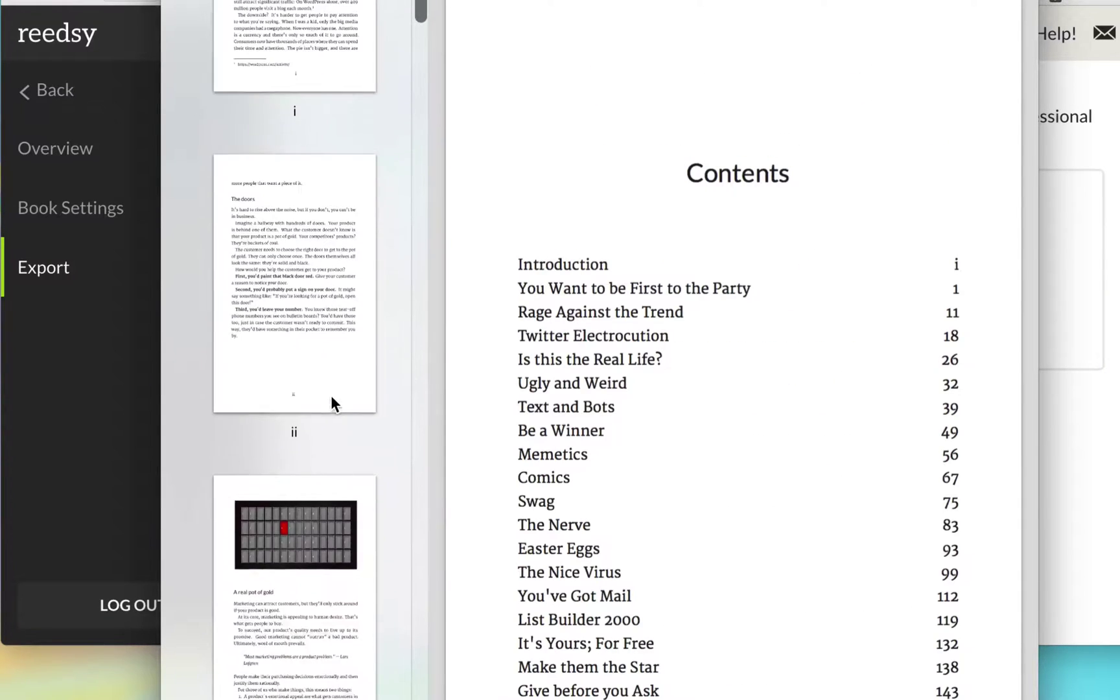
left_click(301, 500)
scroll(791, 485, "down", 2)
scroll(790, 487, "up", 2)
scroll(347, 645, "down", 20)
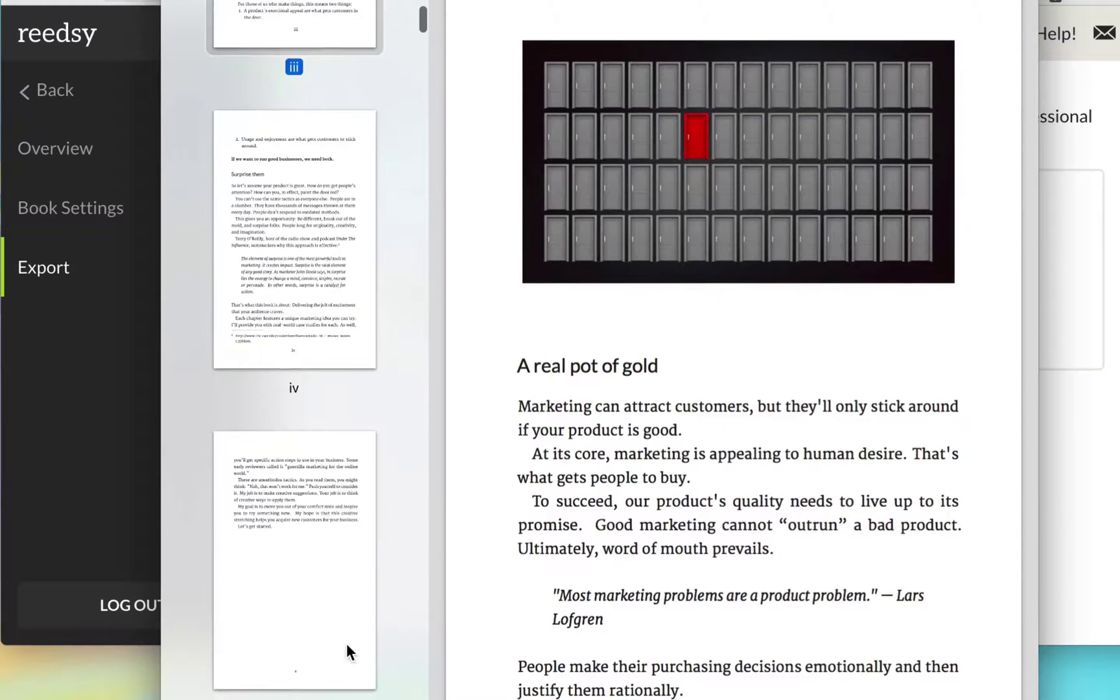
View page 3 of the PDF's first chapter and its page with the Product Hunt screenshot.
scroll(347, 643, "down", 7)
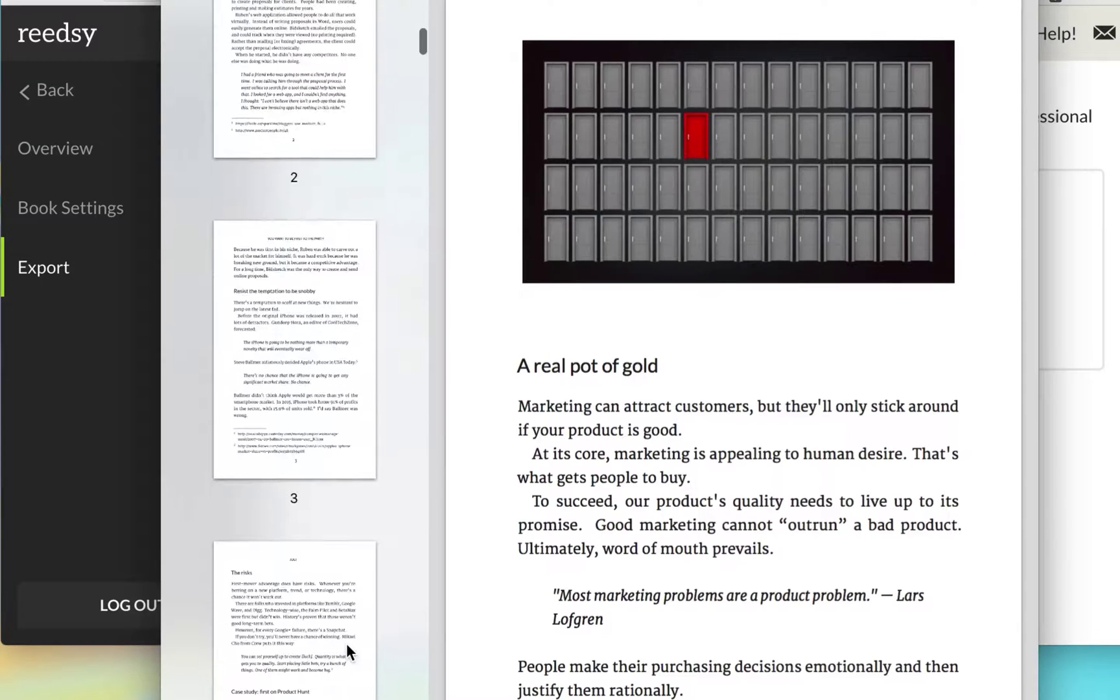
left_click(302, 188)
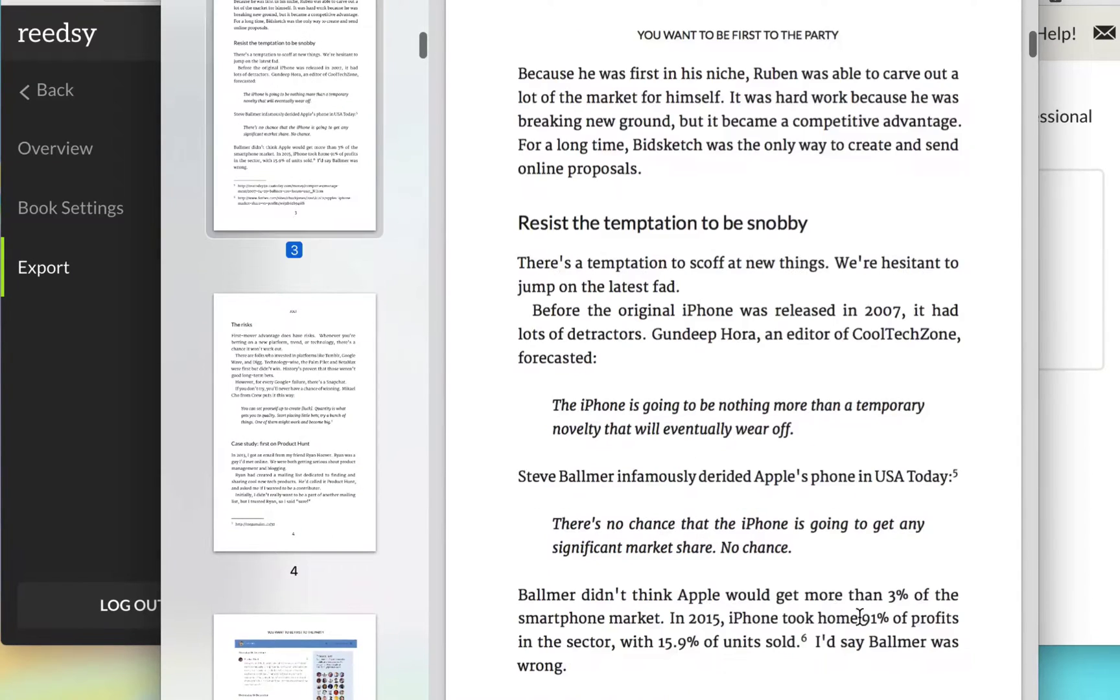
scroll(863, 617, "down", 7)
scroll(296, 405, "down", 5)
left_click(300, 349)
View the PDF's opening page of chapter 2, "Rage Against the Trend", and leave the document.
scroll(330, 435, "down", 10)
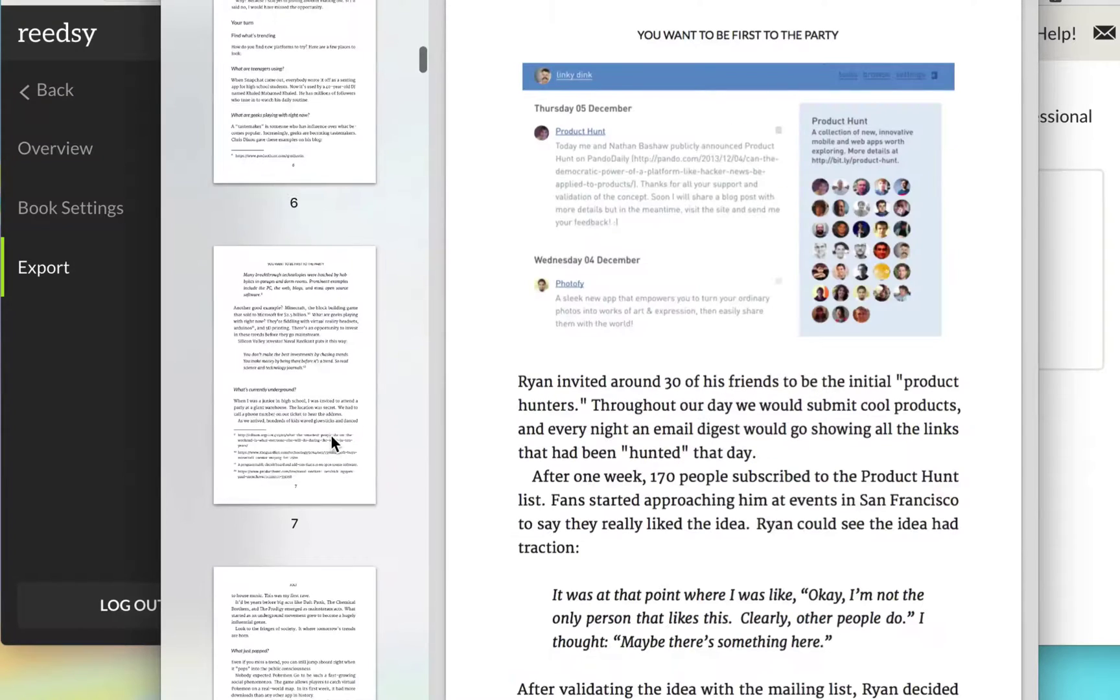
scroll(330, 435, "down", 8)
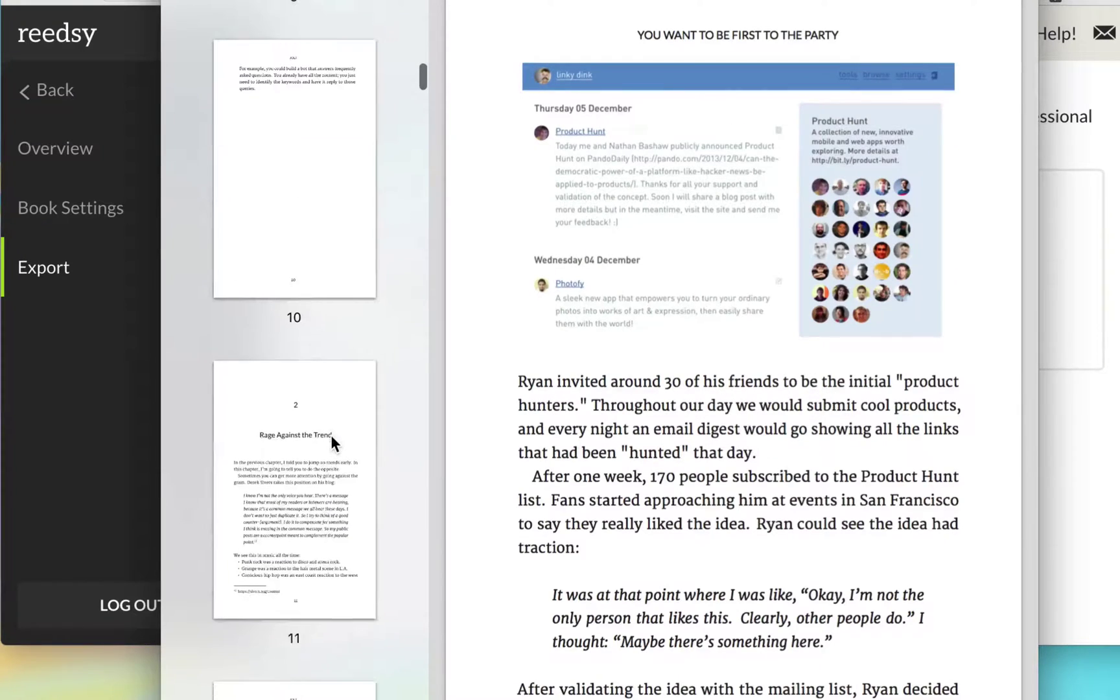
left_click(332, 440)
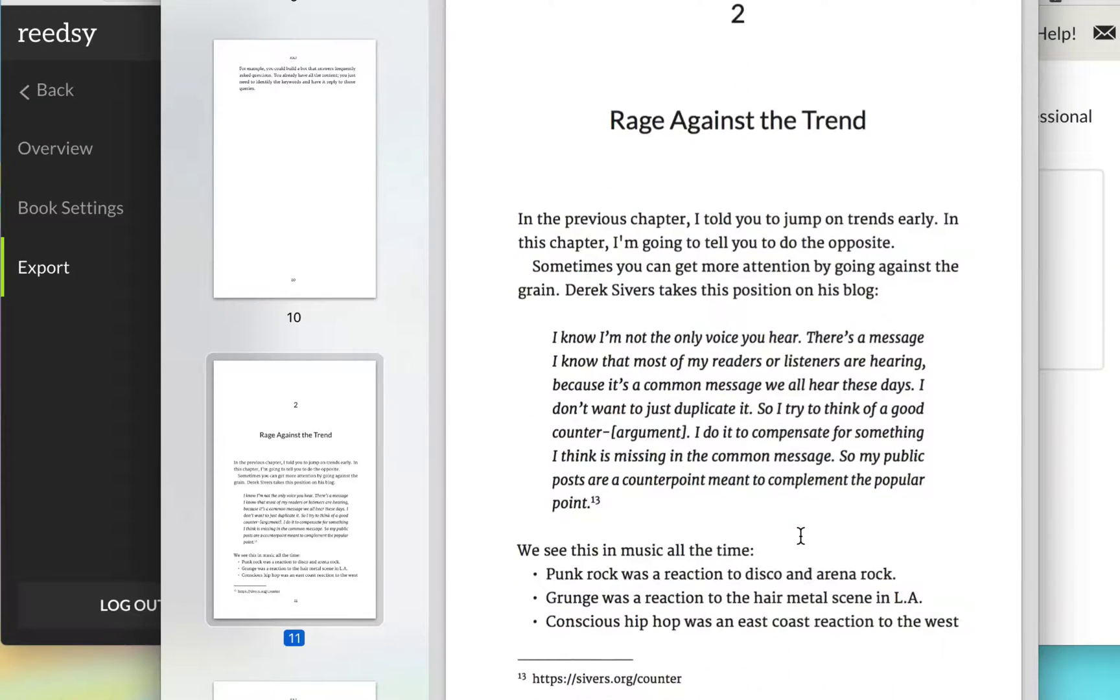
key("Escape")
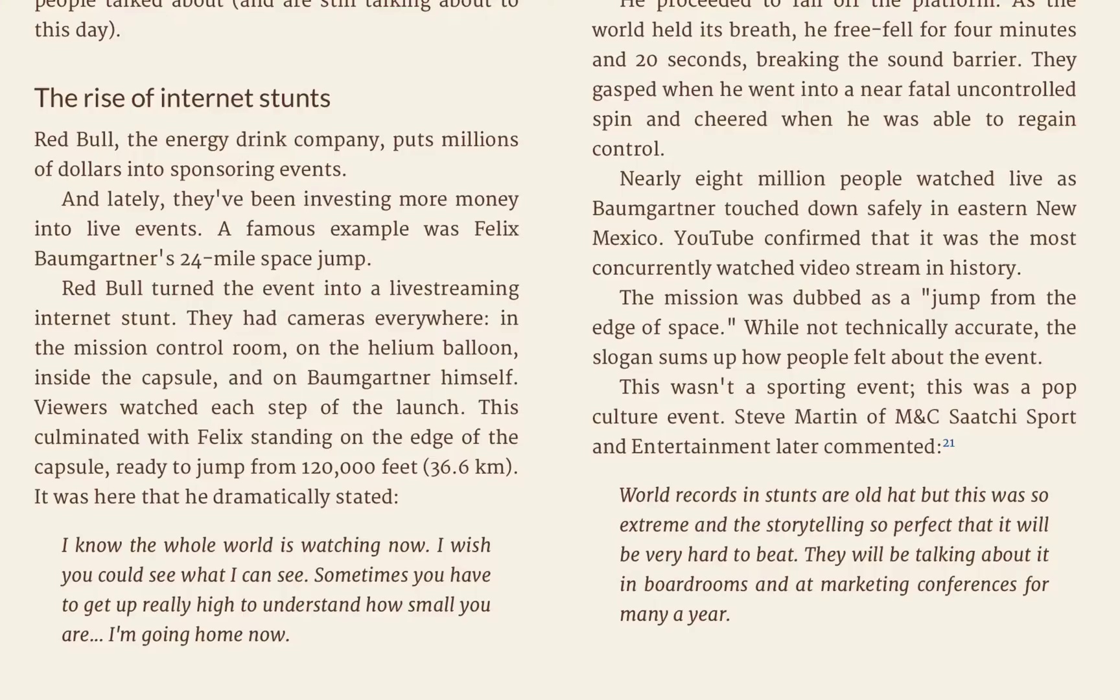
Page through the ebook from "The rise of internet stunts" to the stunt and launch checklists and the footnoted "Ideas" list.
scroll(424, 161, "right", 15)
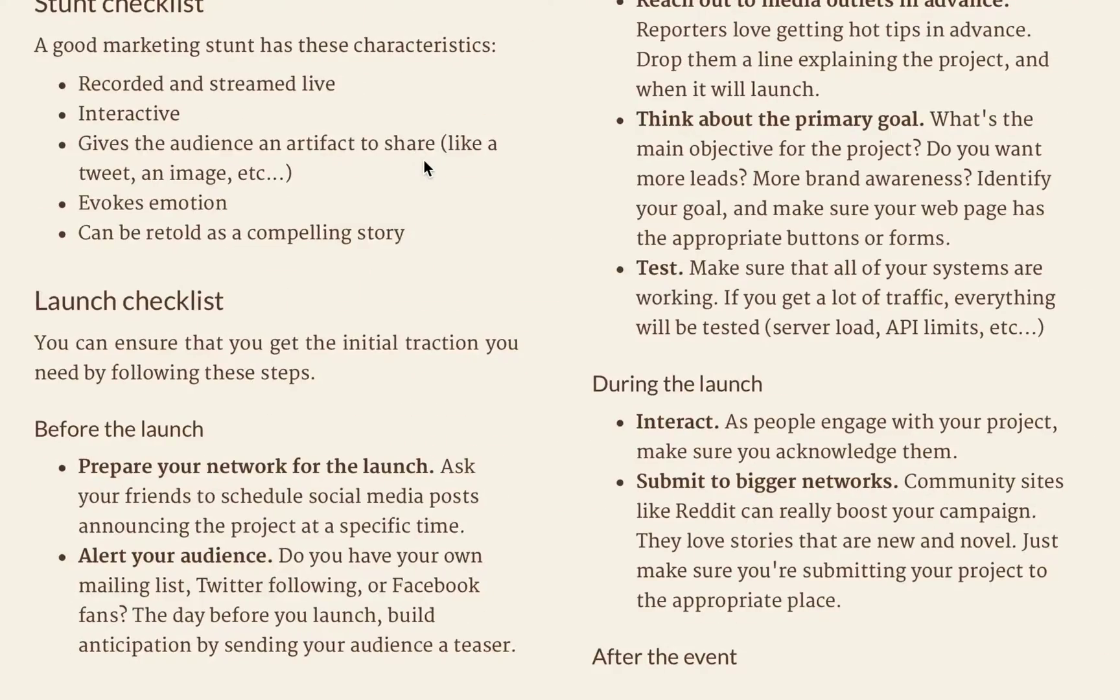
scroll(423, 158, "right", 15)
scroll(423, 158, "right", 10)
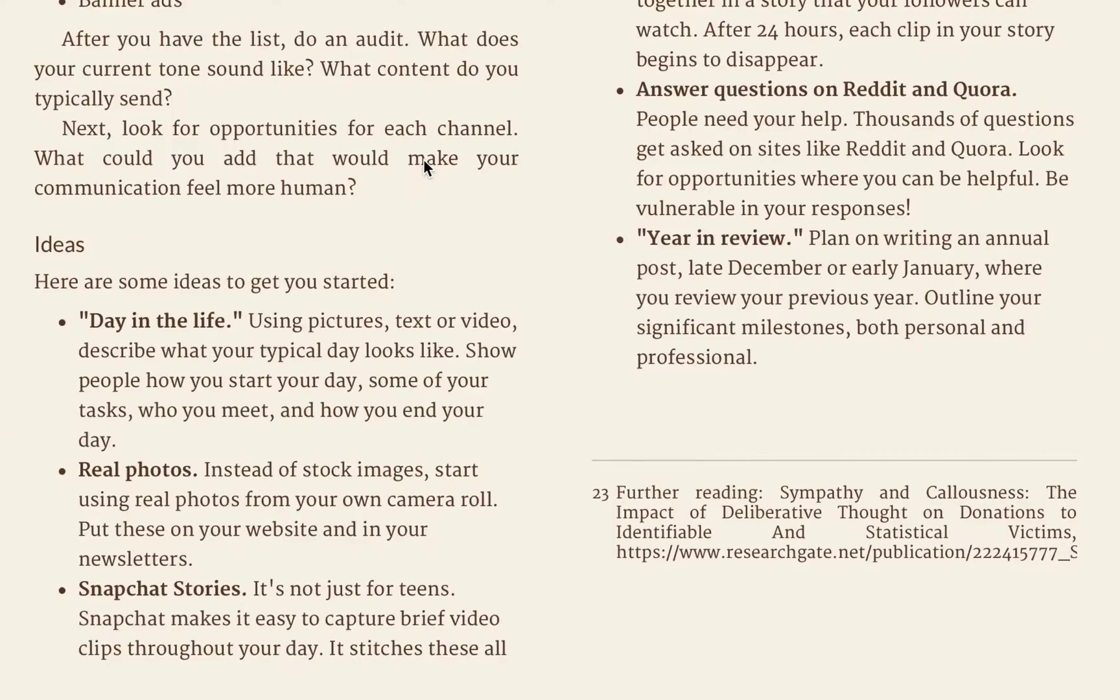
scroll(423, 158, "right", 5)
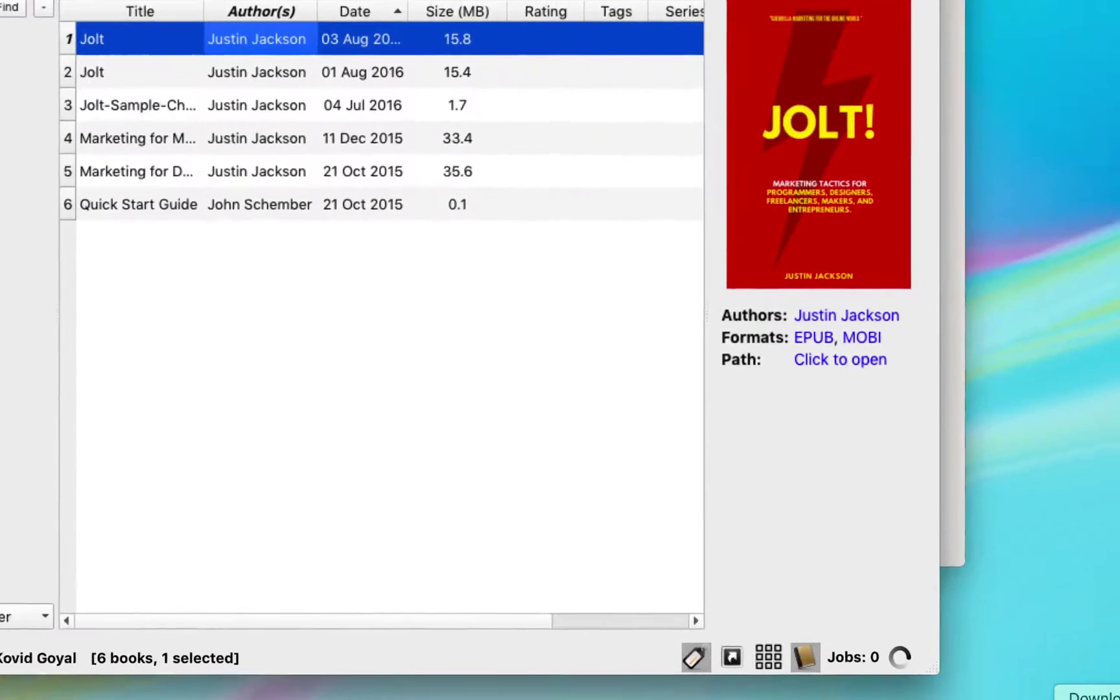
Switch to calibre and open the individual conversion settings for the Jolt book dated 03 Aug.
left_click(1051, 689)
mouse_move(1027, 653)
left_mouse_down()
mouse_move(375, 212)
mouse_move(1030, 632)
left_mouse_up()
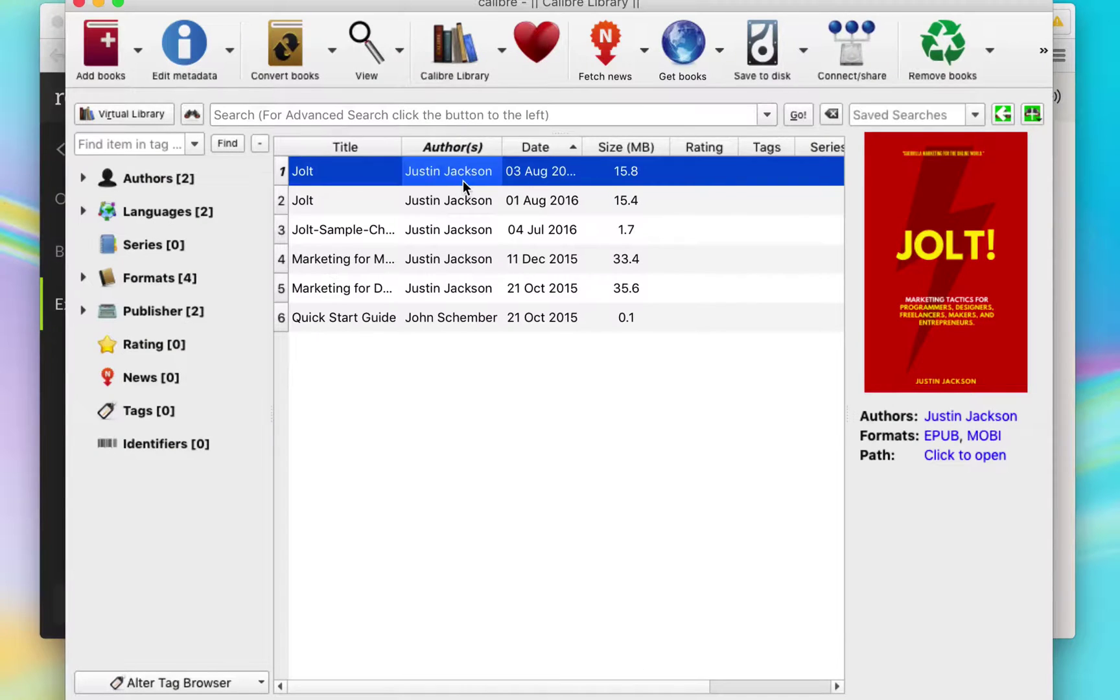
right_click(463, 181)
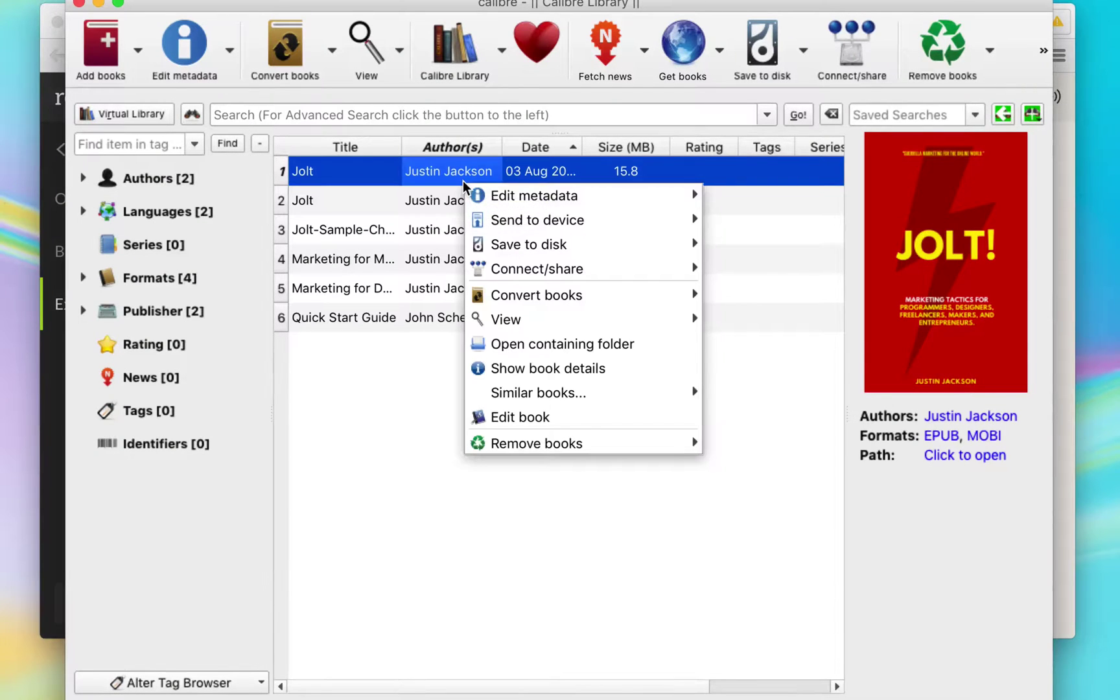
mouse_move(531, 291)
left_click(776, 295)
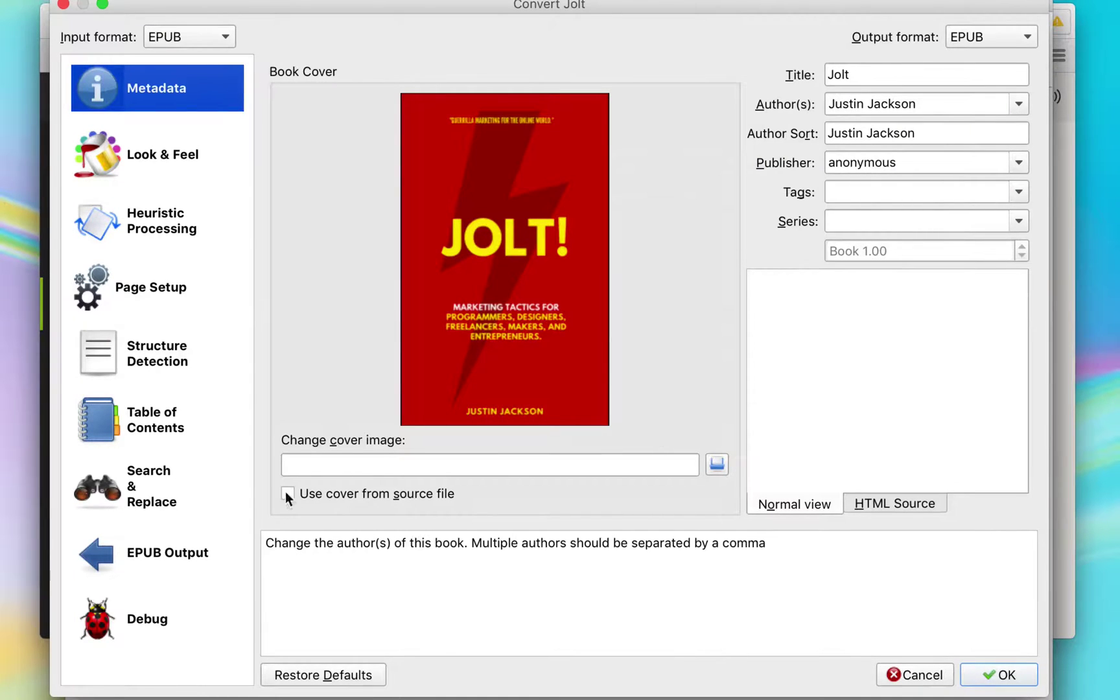
Show the EPUB output options and set the conversion's output format to MOBI.
left_click(159, 554)
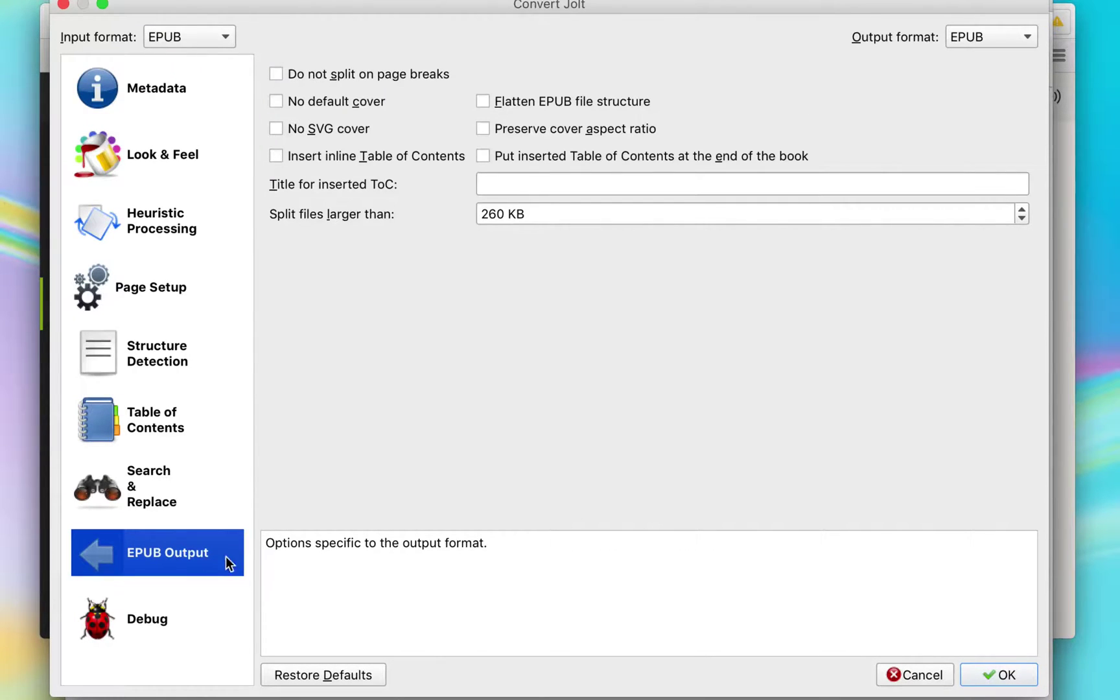
left_click(993, 36)
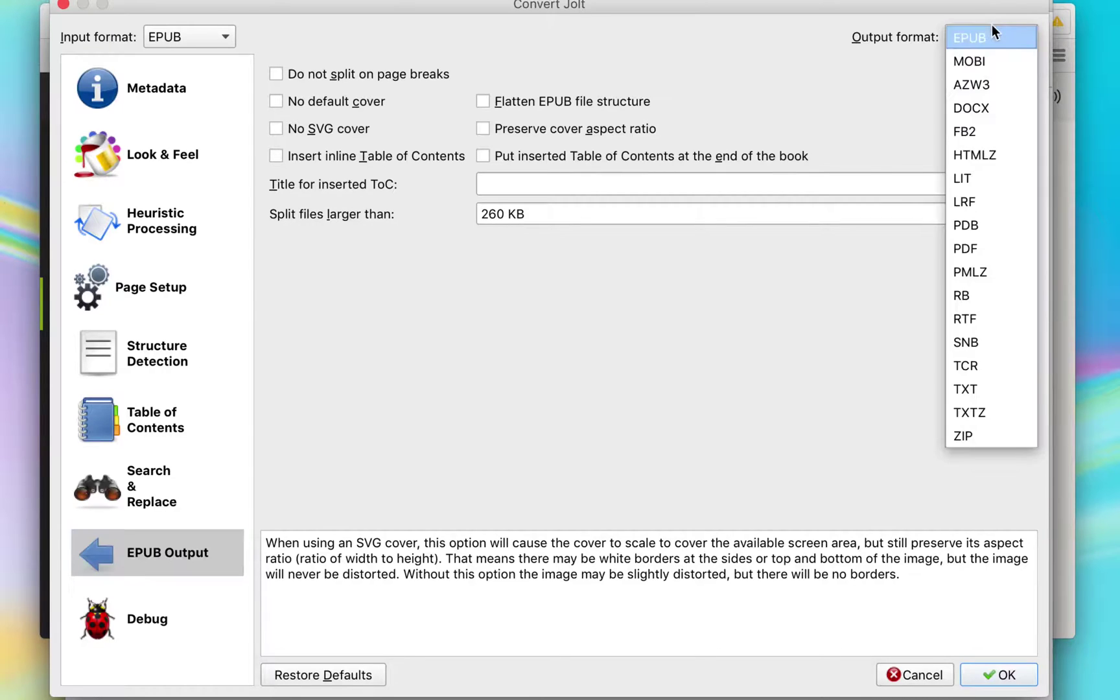
left_click(990, 67)
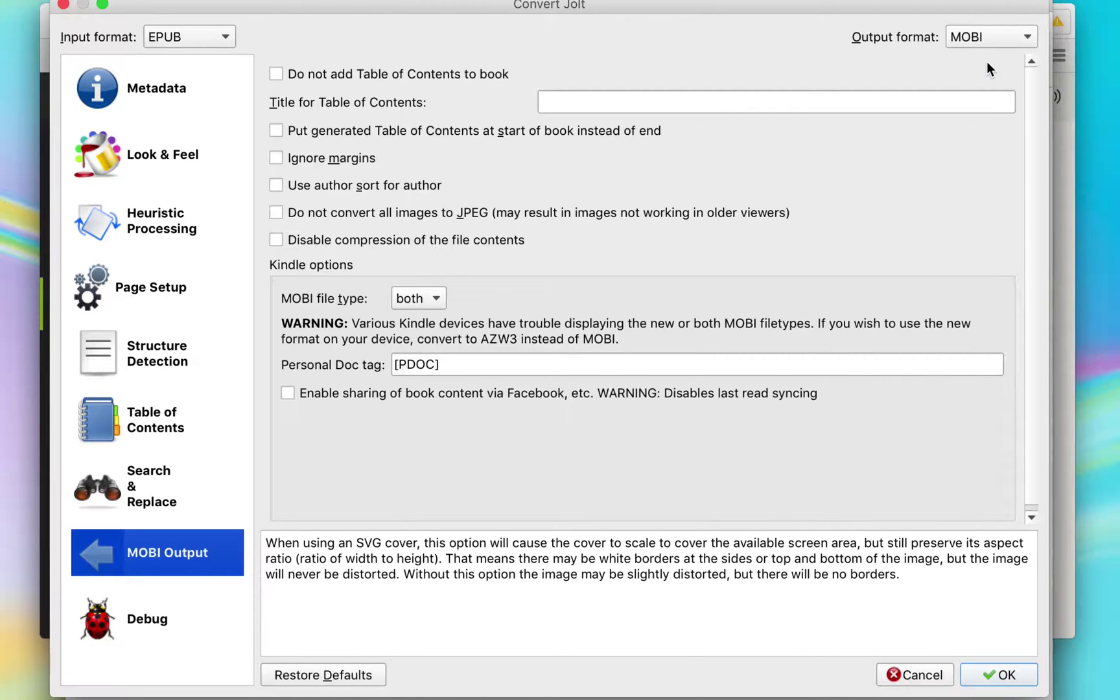
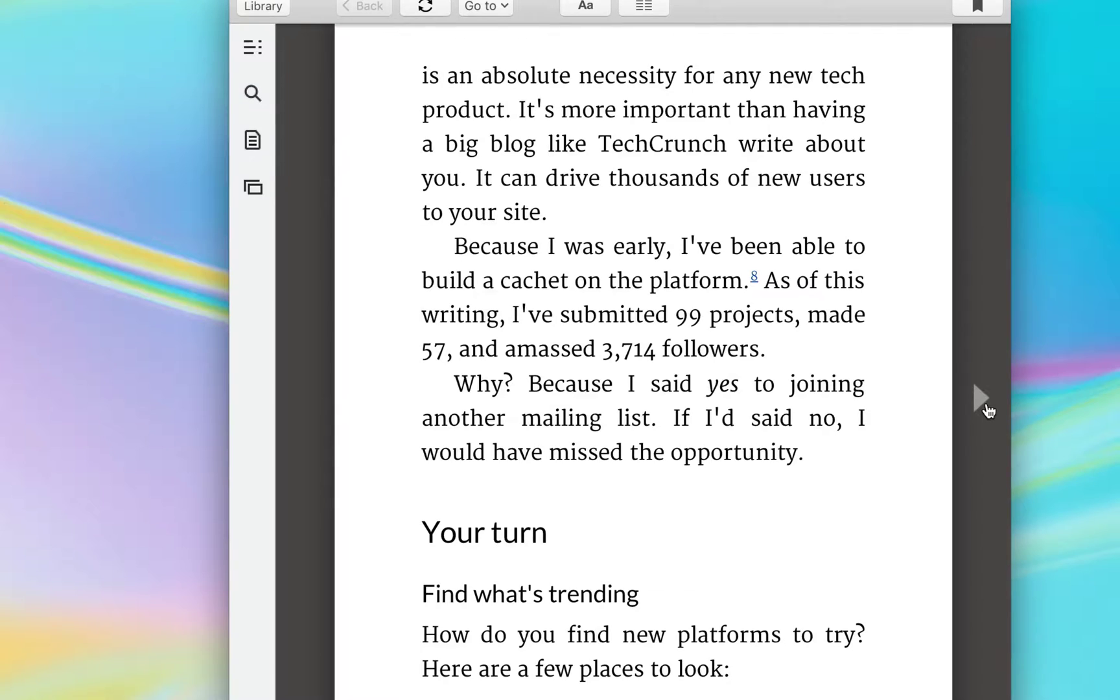
Page through the Kindle version's "Find what's trending" section up to the "Ads on Facebook and Instagram" list.
left_click(984, 403)
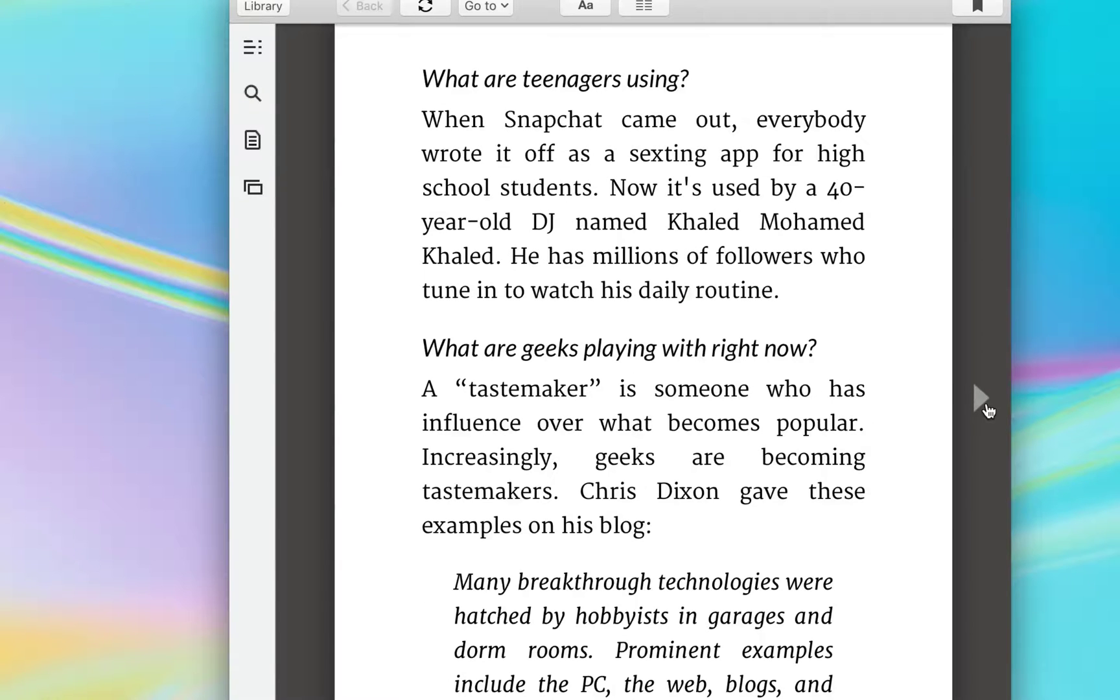
left_click(984, 403)
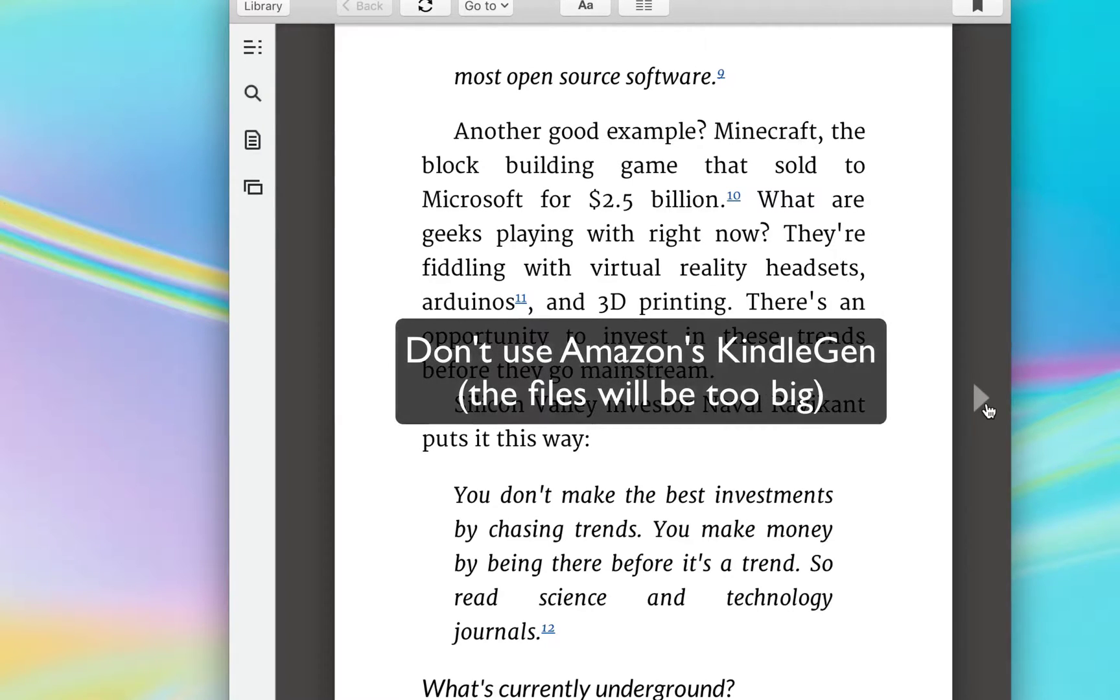
left_click(987, 410)
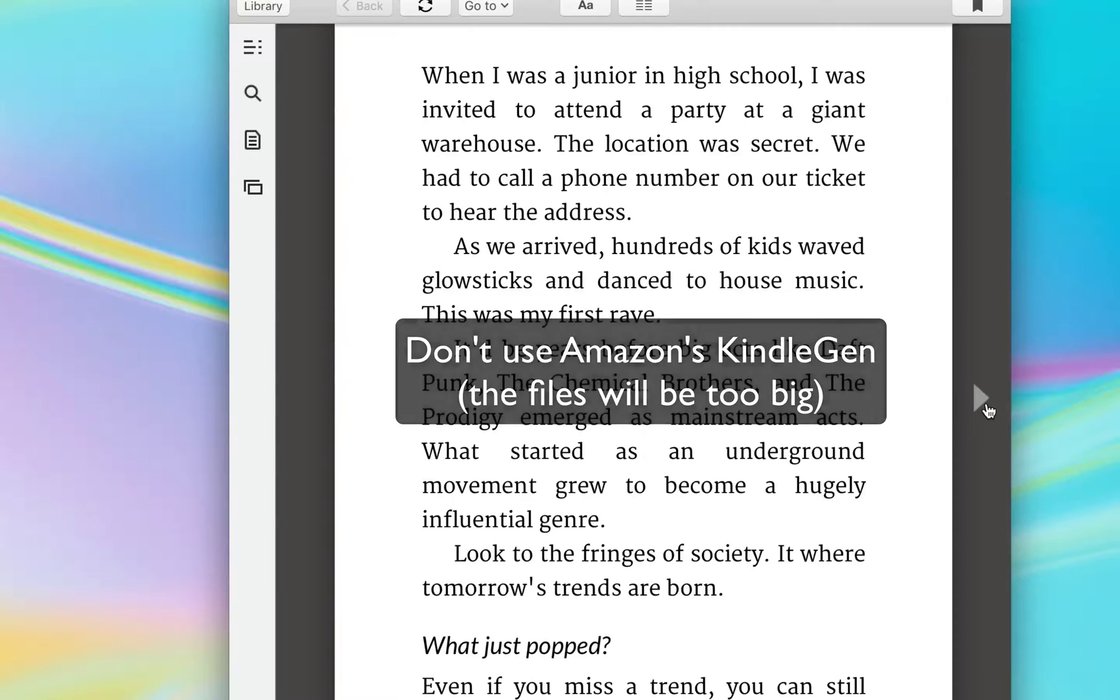
left_click(986, 410)
left_click(986, 410)
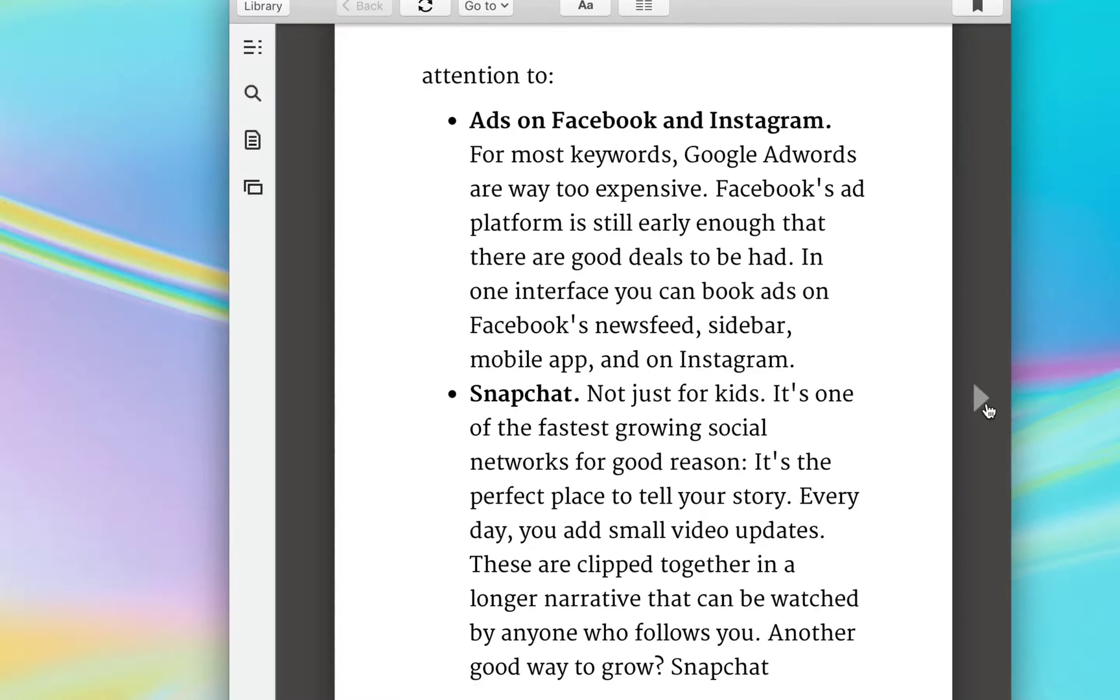
Continue through the Facebook Live item and the chapter footnotes into the following chapter's music examples.
left_click(986, 409)
left_click(986, 410)
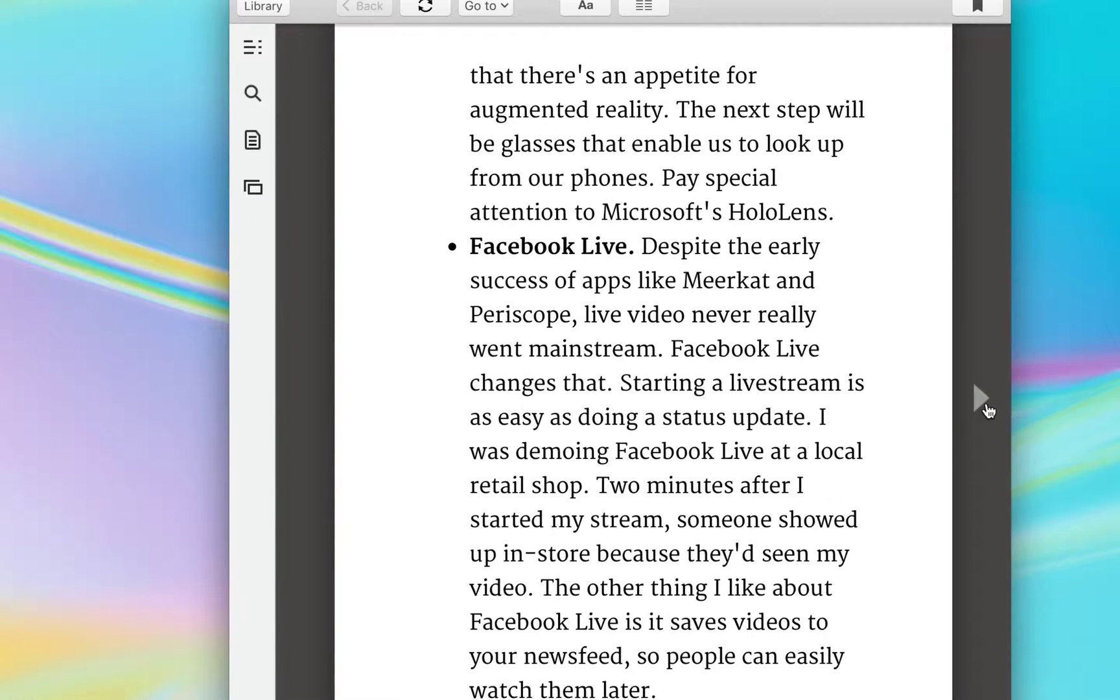
left_click(986, 410)
left_click(987, 409)
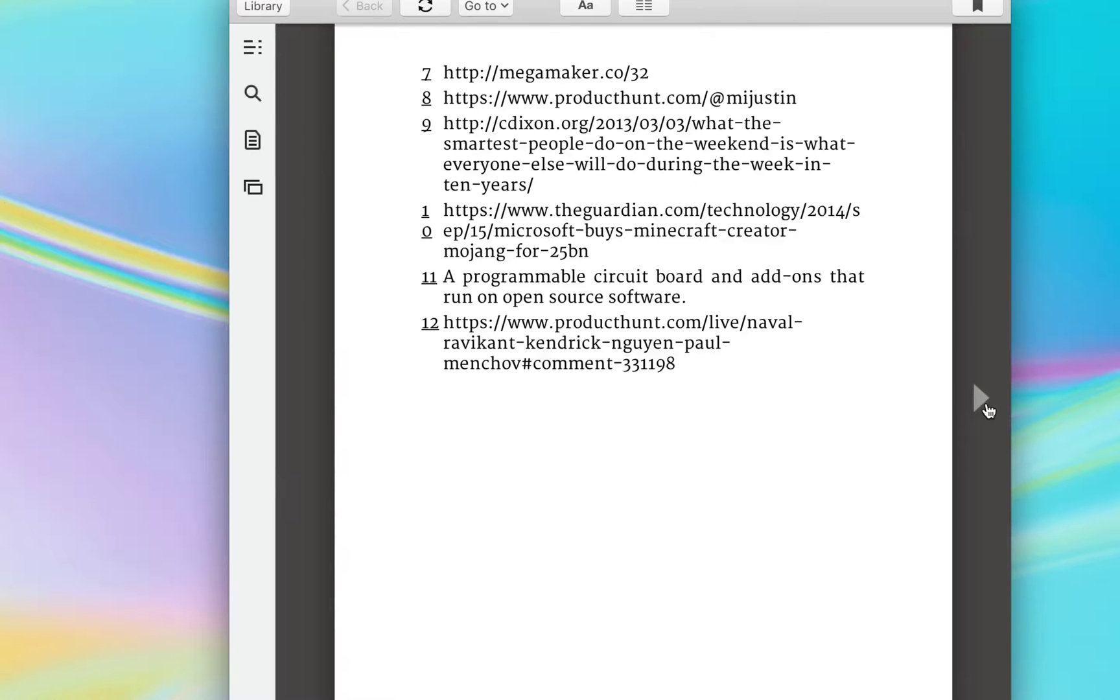
left_click(986, 409)
left_click(987, 410)
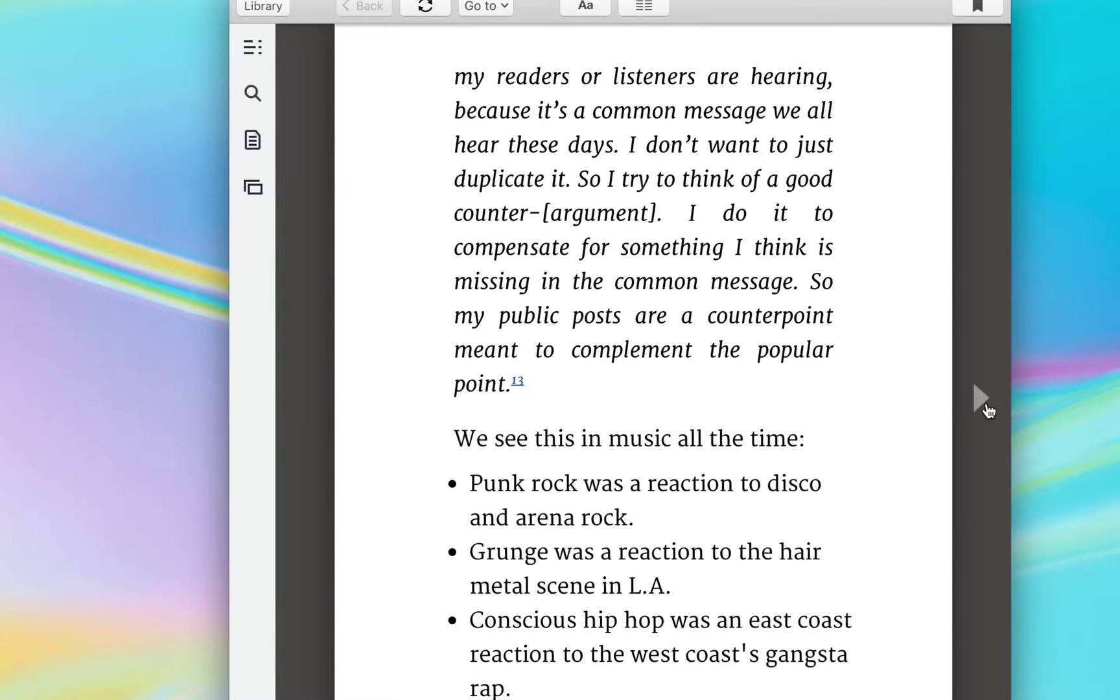
left_click(987, 409)
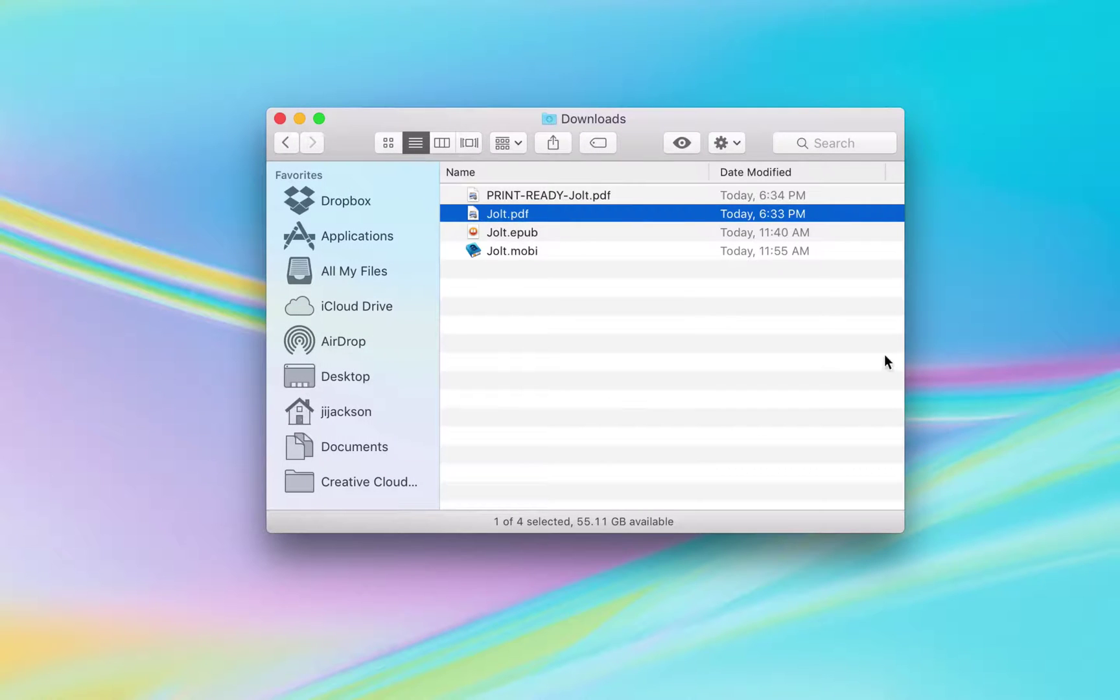
Widen the Downloads window to show file sizes and compare PRINT-READY-Jolt.pdf, Jolt.pdf, Jolt.epub and Jolt.mobi.
left_click_drag(902, 375, 1107, 368)
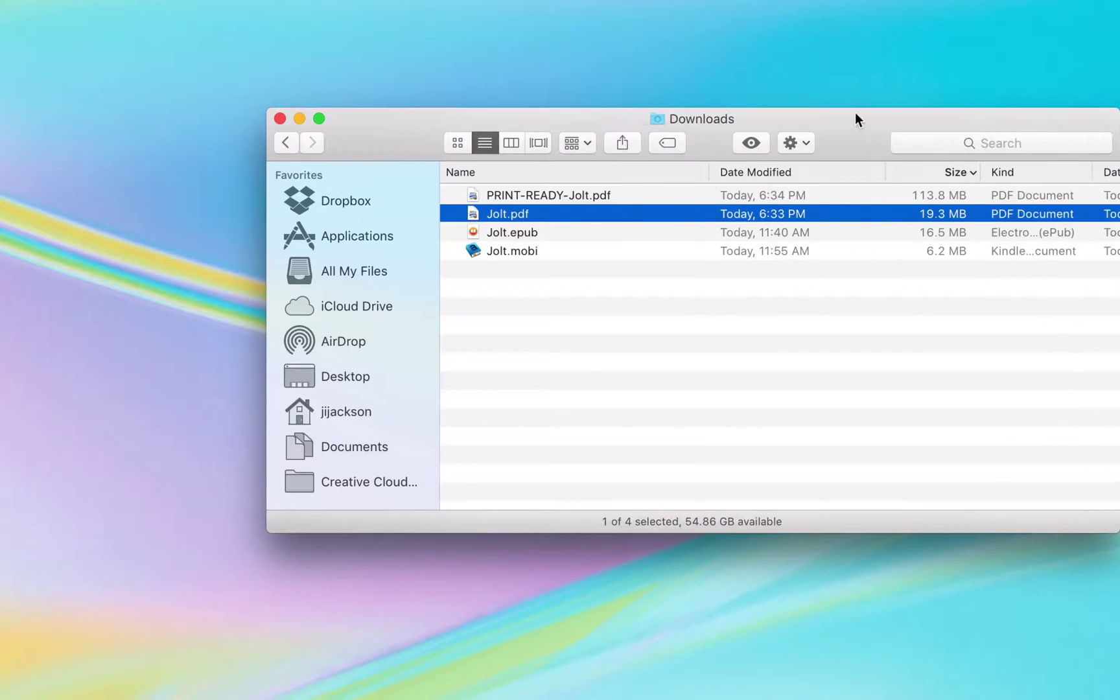
left_click_drag(855, 115, 722, 114)
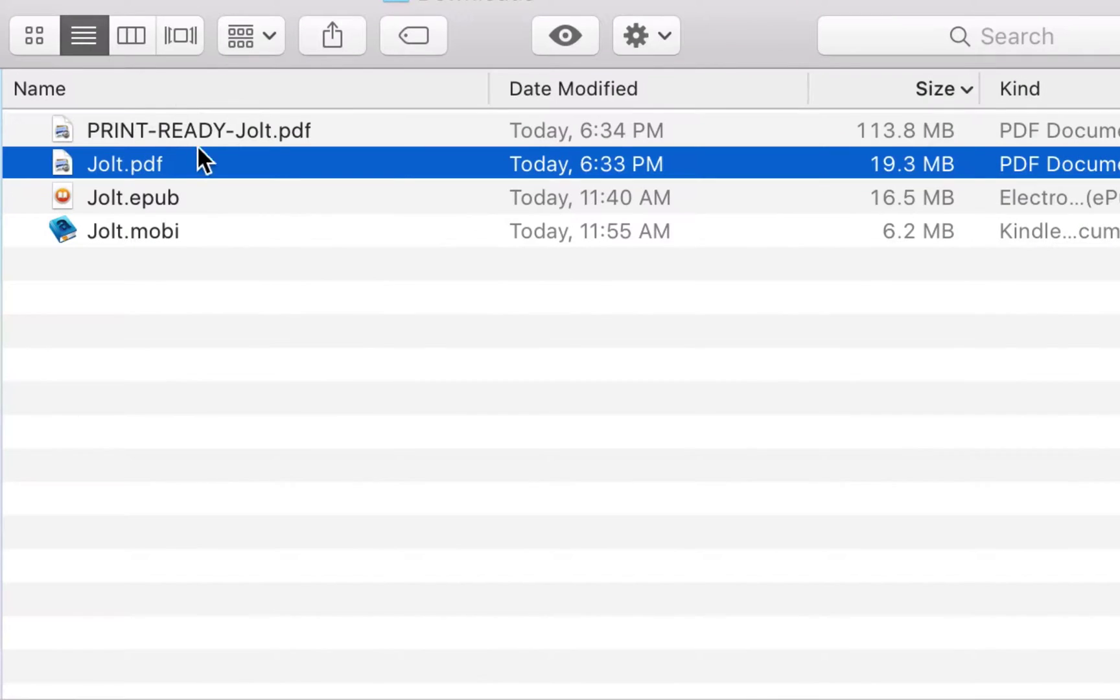
left_click(284, 128)
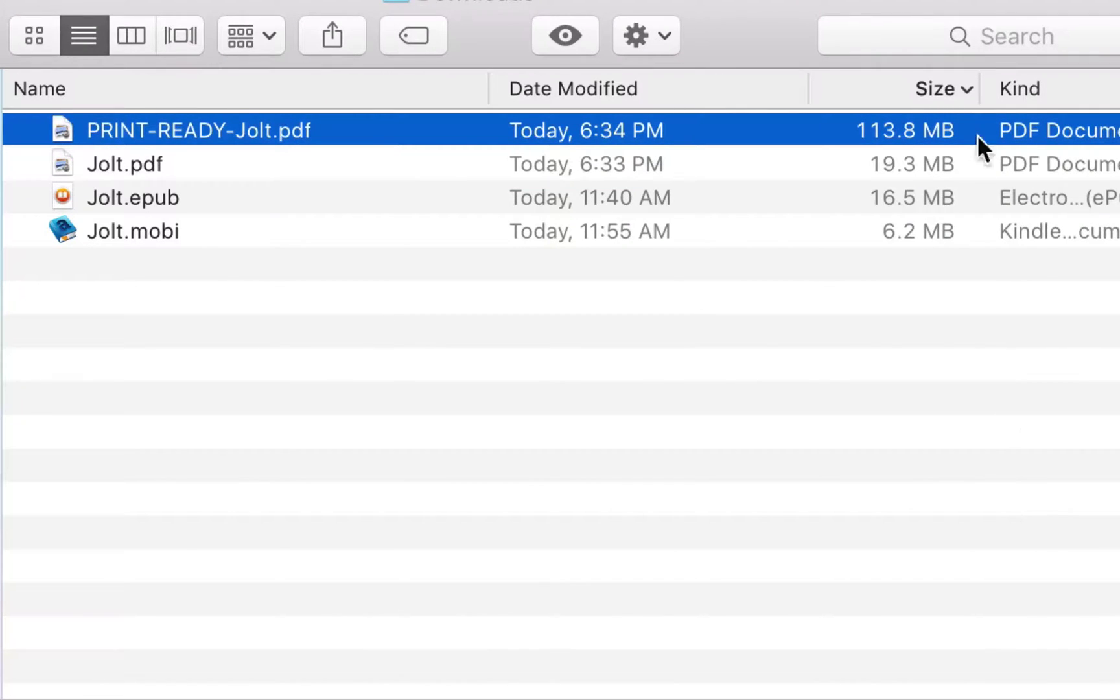
left_click(228, 158)
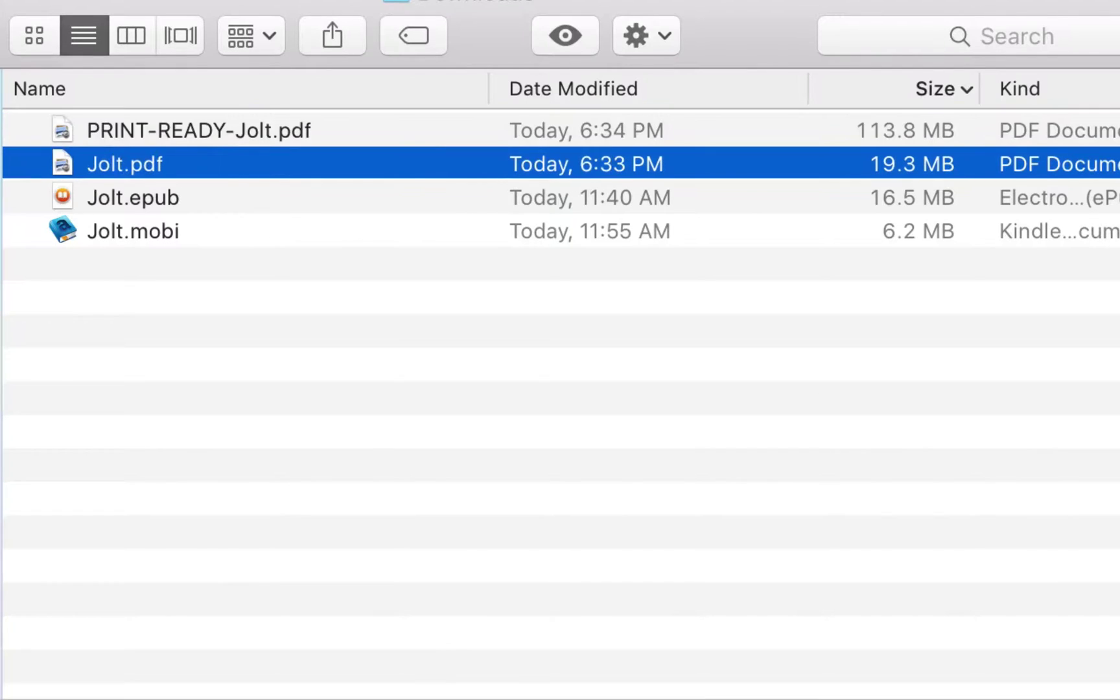
left_click(300, 202)
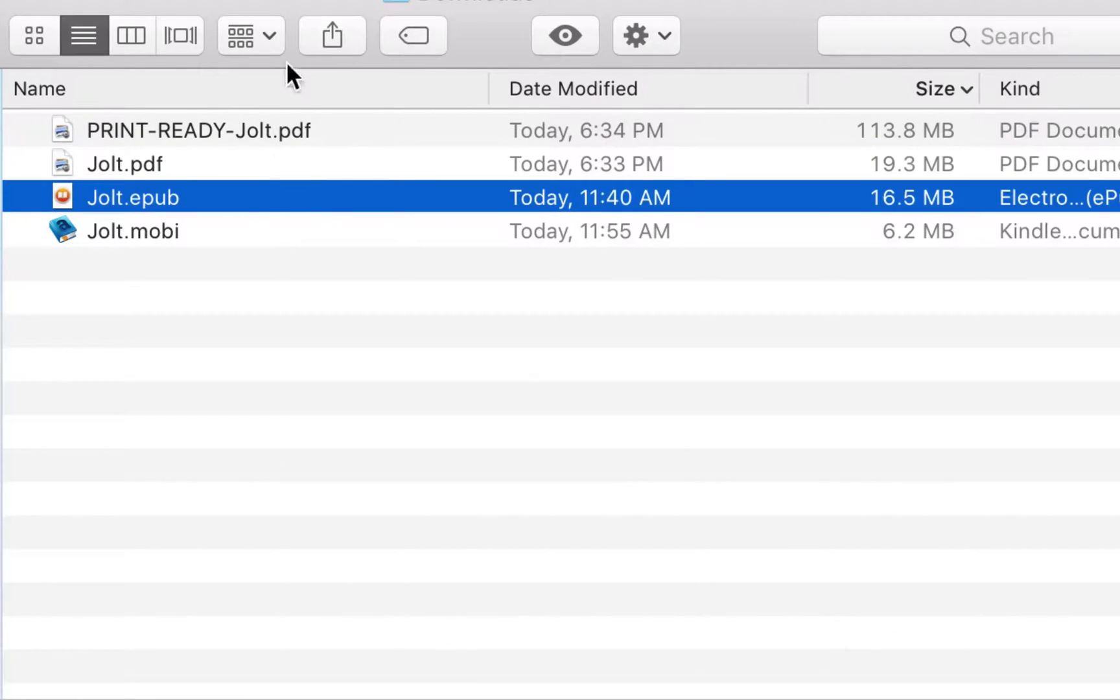
left_click(234, 228)
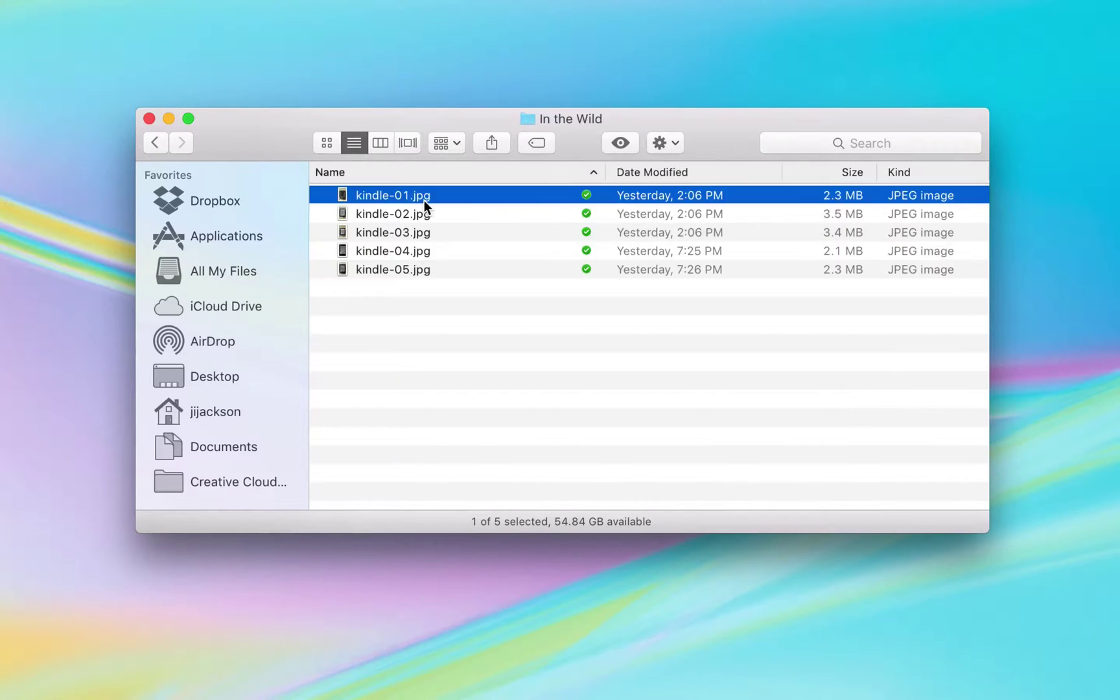
View the Kindle photos kindle-01.jpg and kindle-02.jpg from the In the Wild folder, closing each one after viewing.
double_click(423, 197)
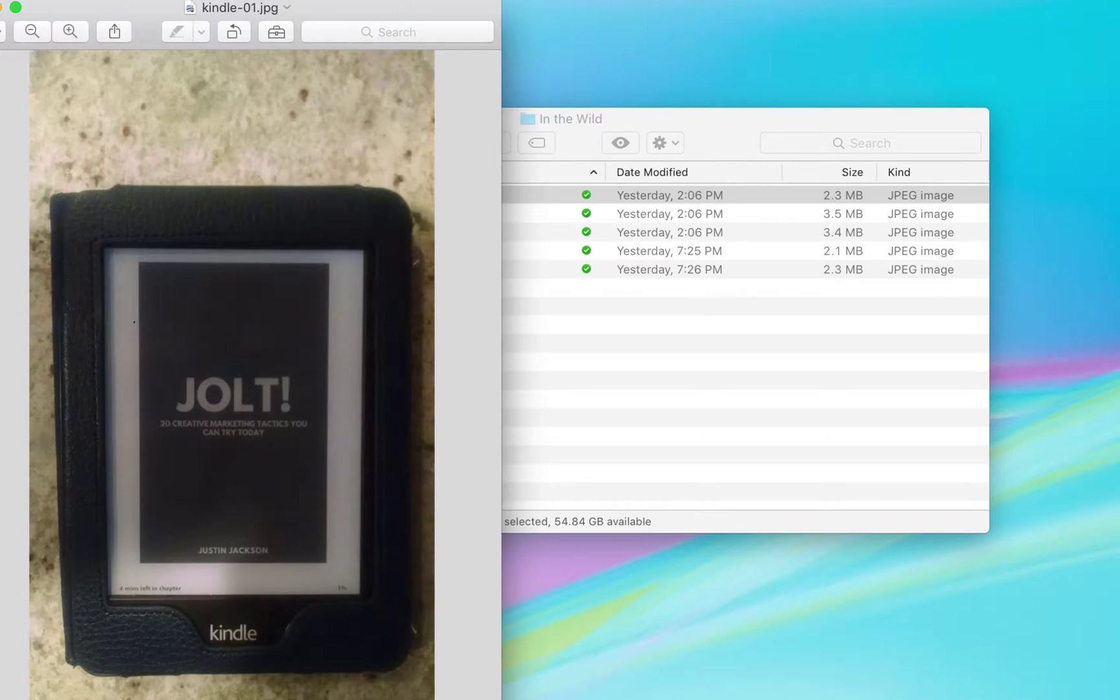
key("super+alt+c")
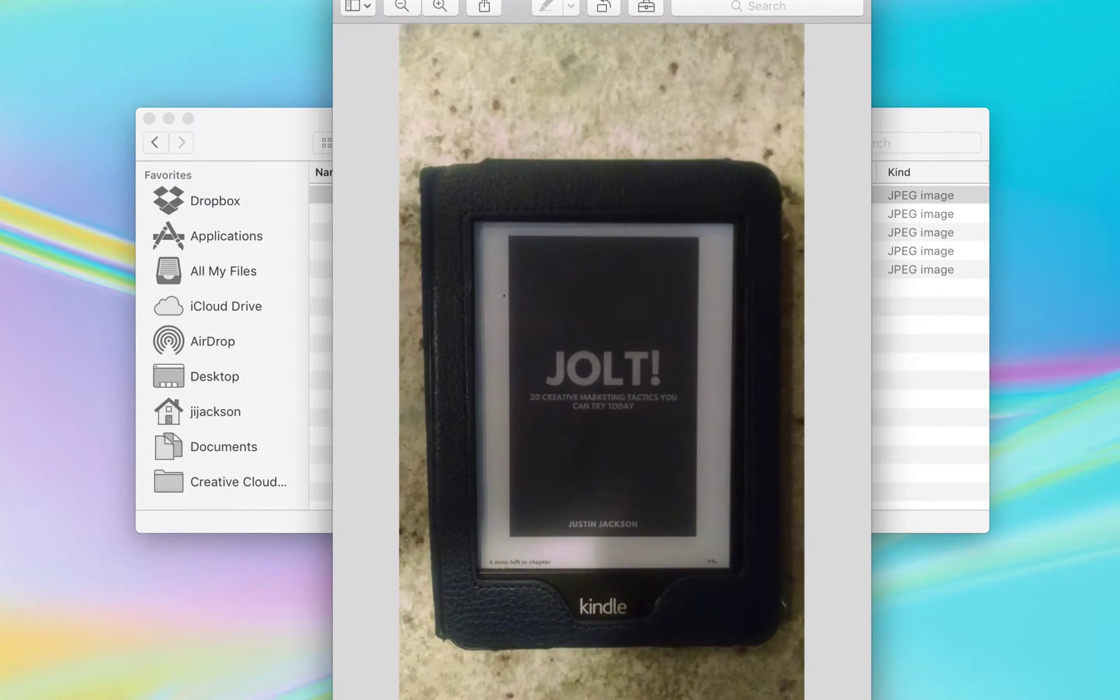
key("super+w")
key("Down")
key("super+o")
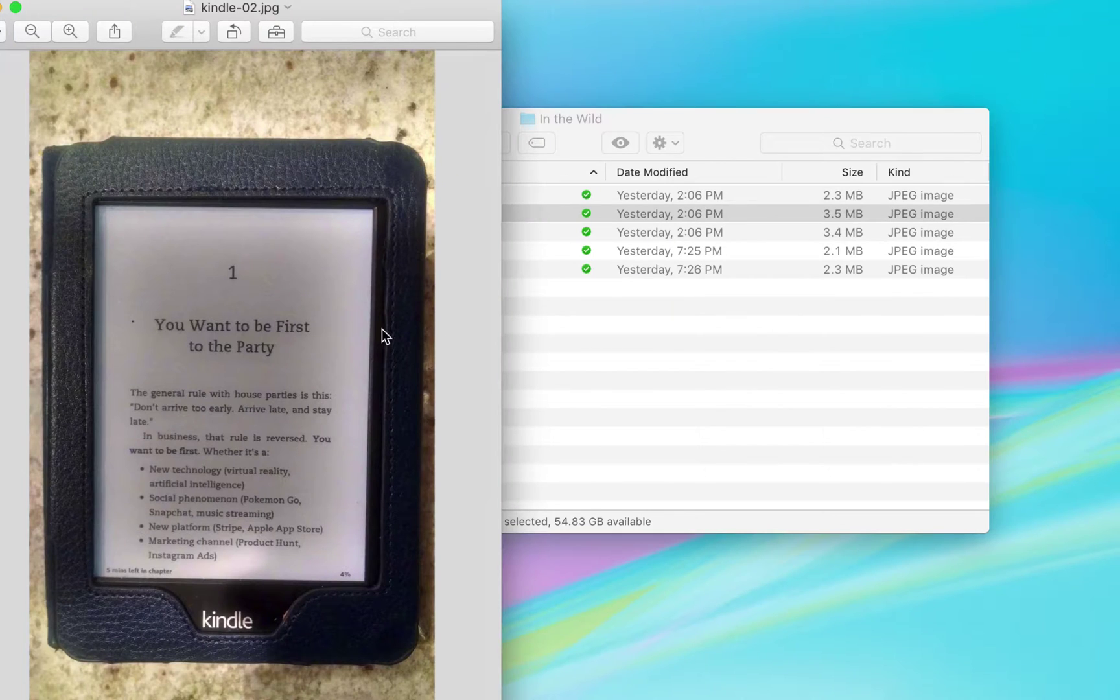
key("super+w")
key("Down")
key("Down")
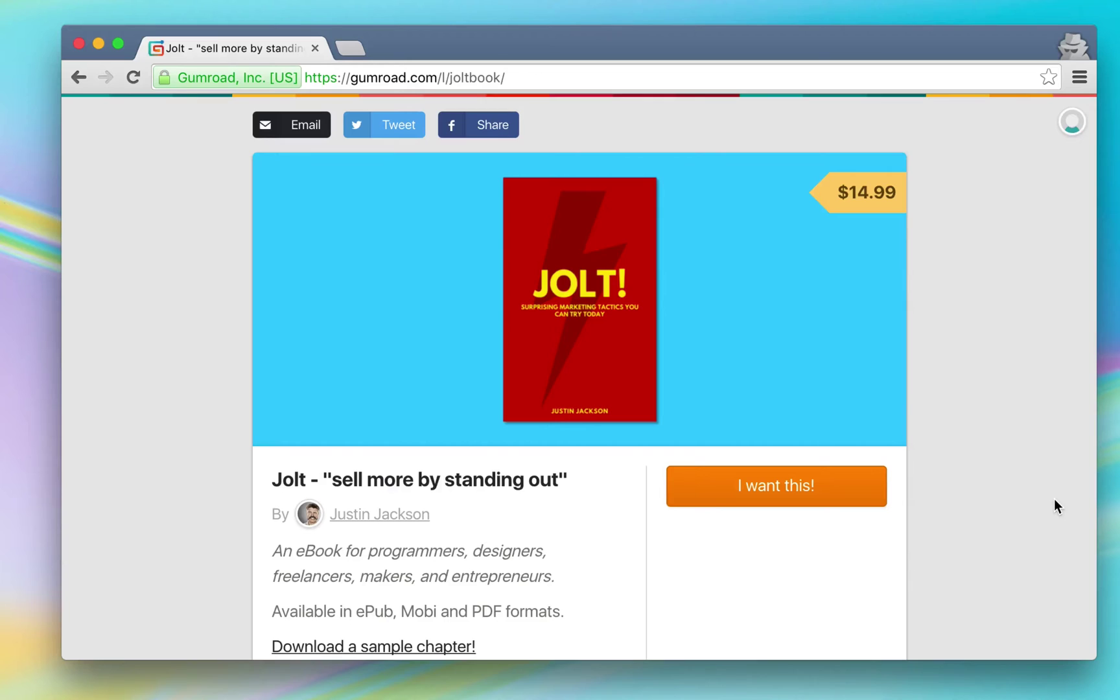
Open the payment form for the Jolt ebook on its Gumroad page.
left_click(804, 486)
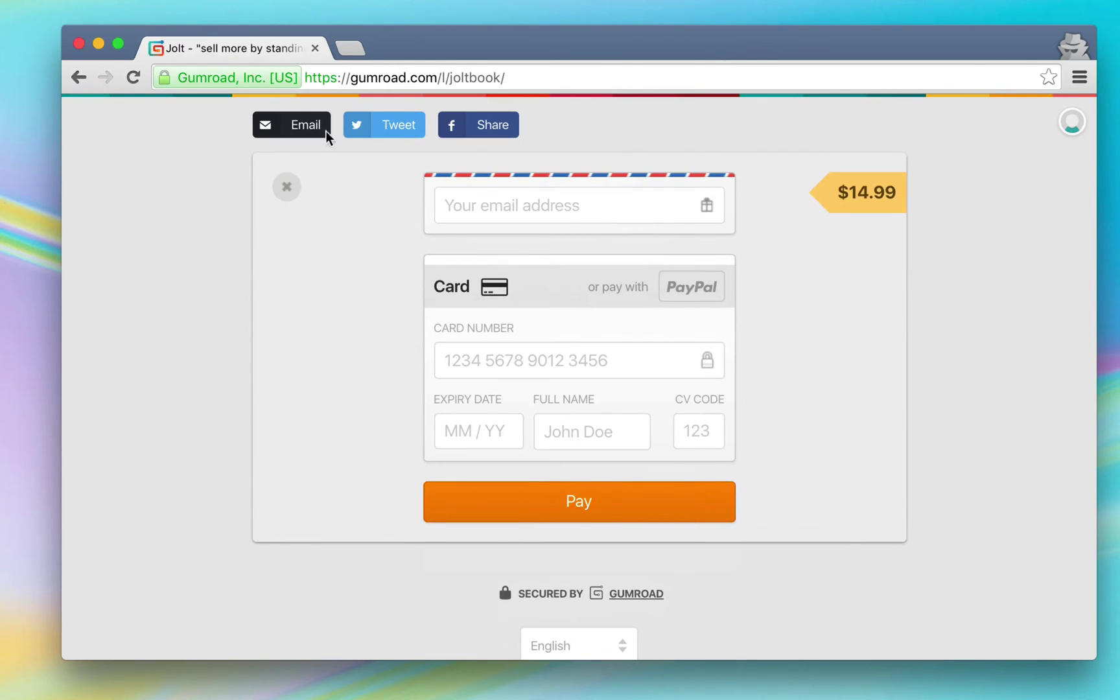